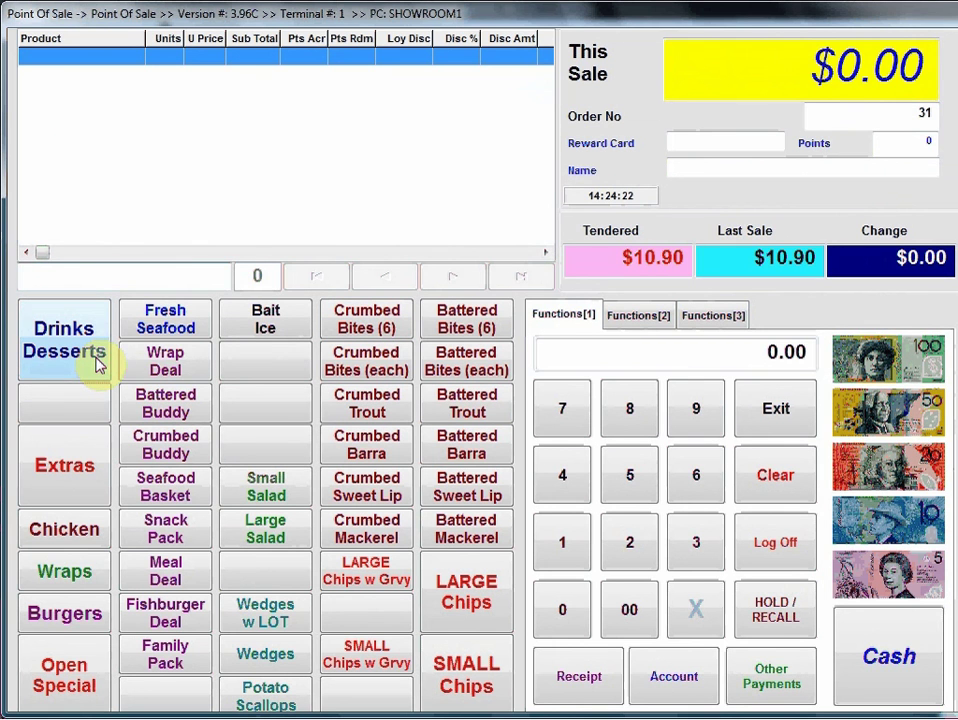
- Add the six-piece crumbed fish bites and a fish cake from the extras to the sale
left_click(370, 327)
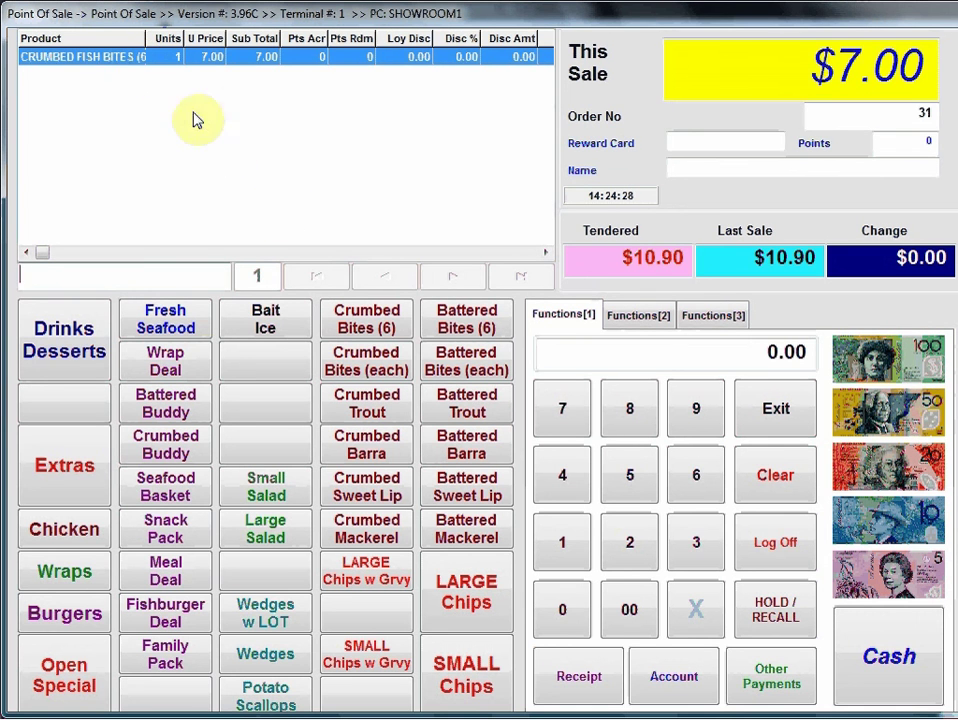
left_click(74, 470)
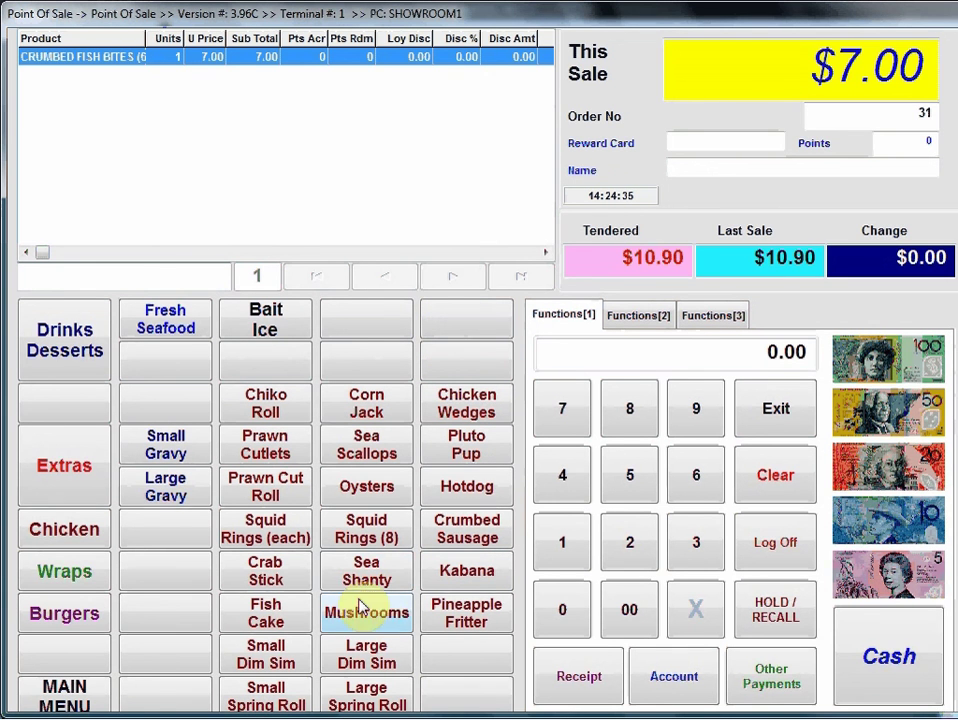
left_click(278, 620)
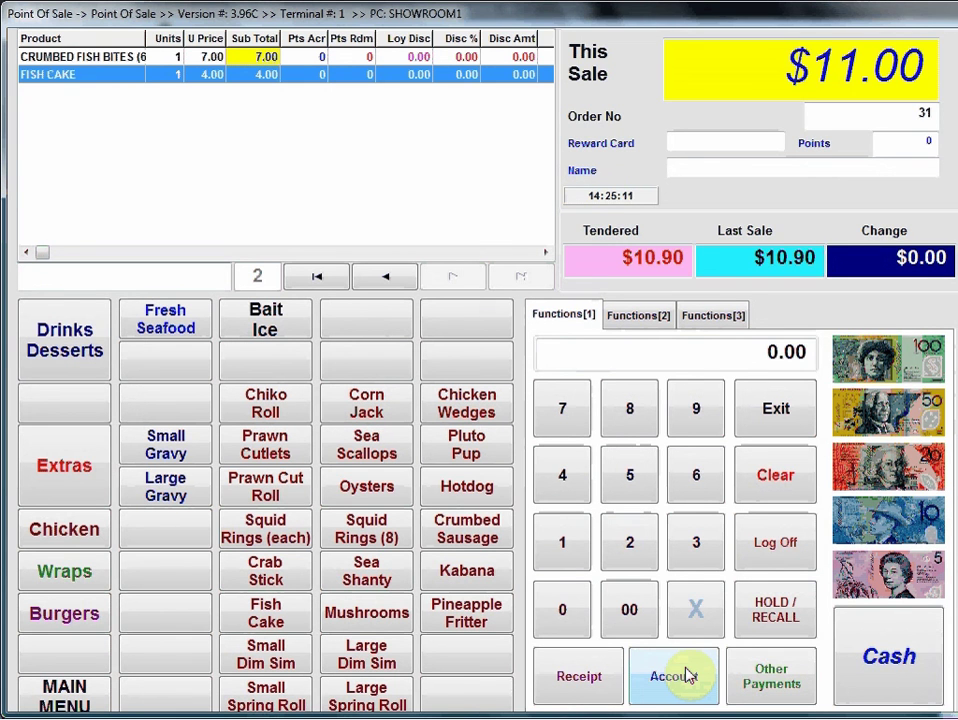
left_click(640, 320)
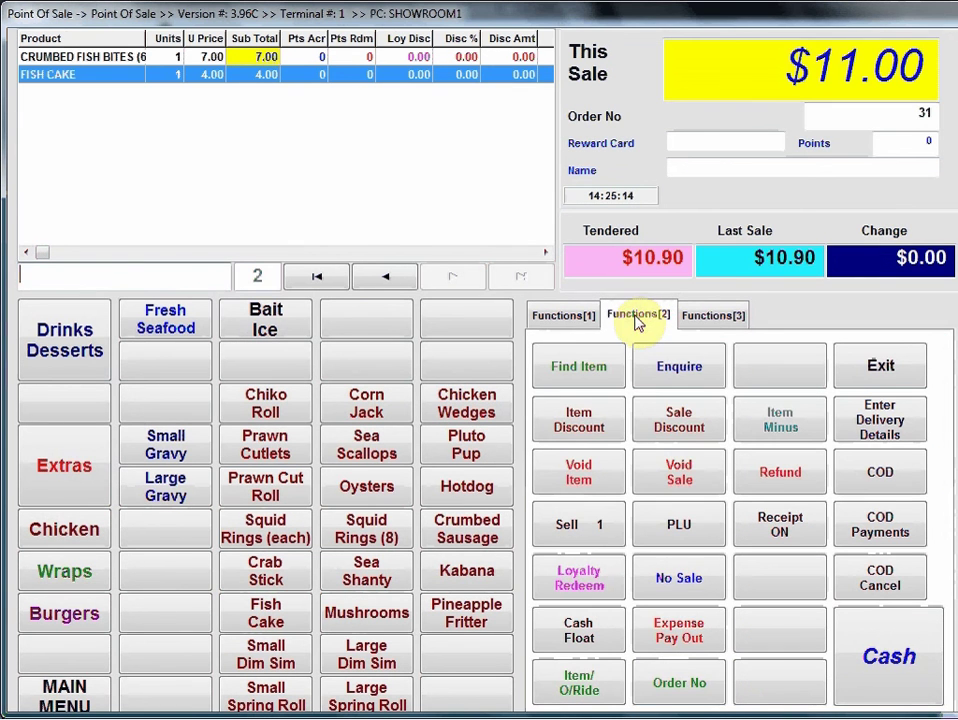
left_click(717, 318)
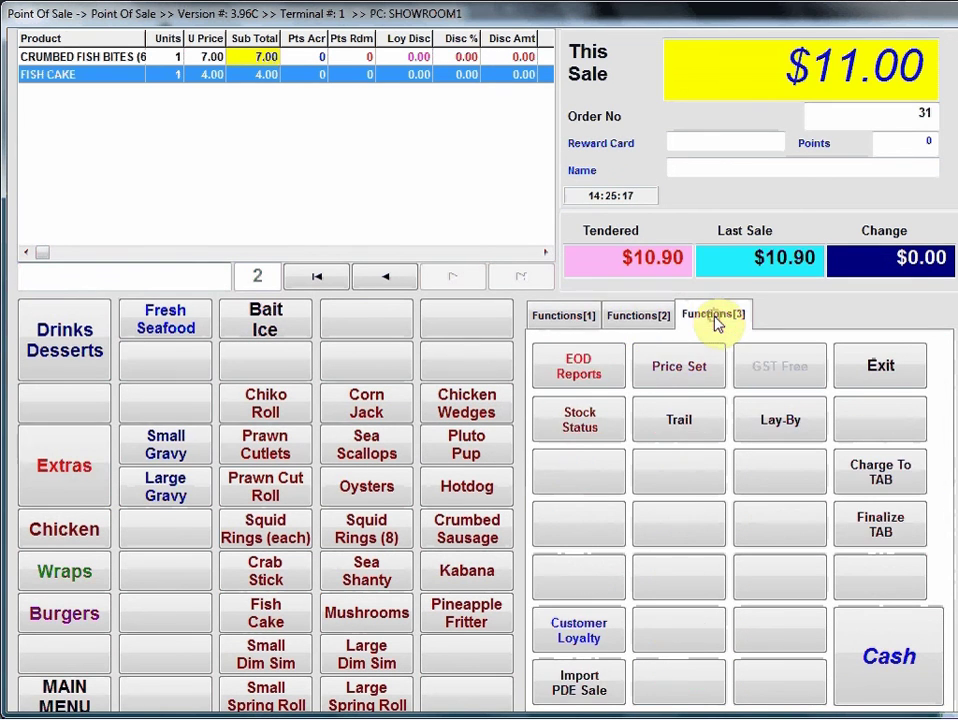
left_click(565, 318)
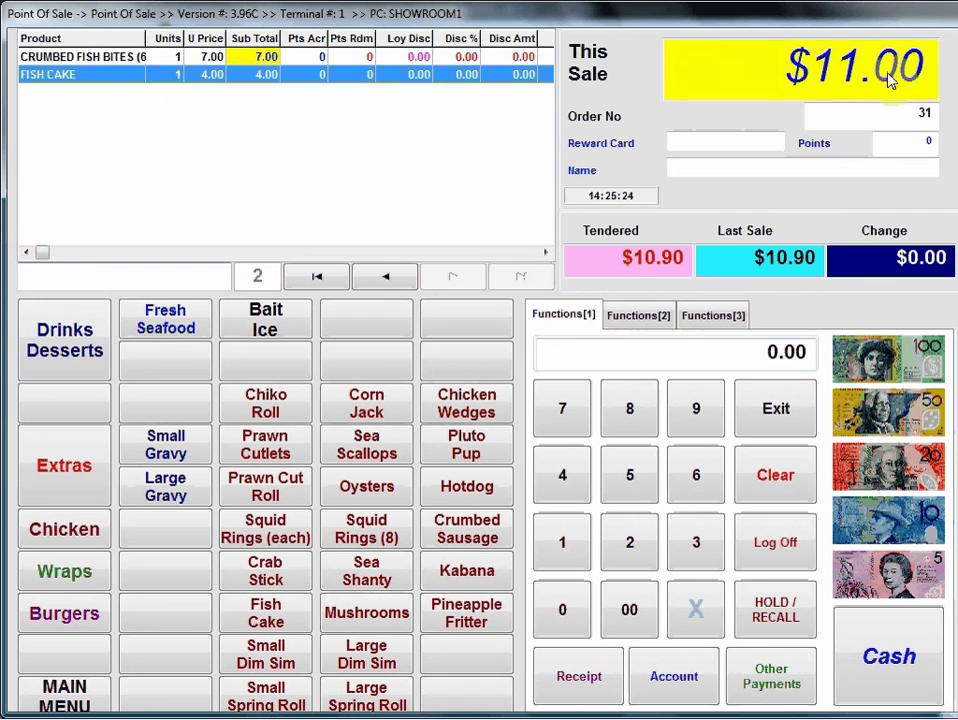
- Finalise the fish bites and fish cake sale with a $20 cash tender
left_click(895, 478)
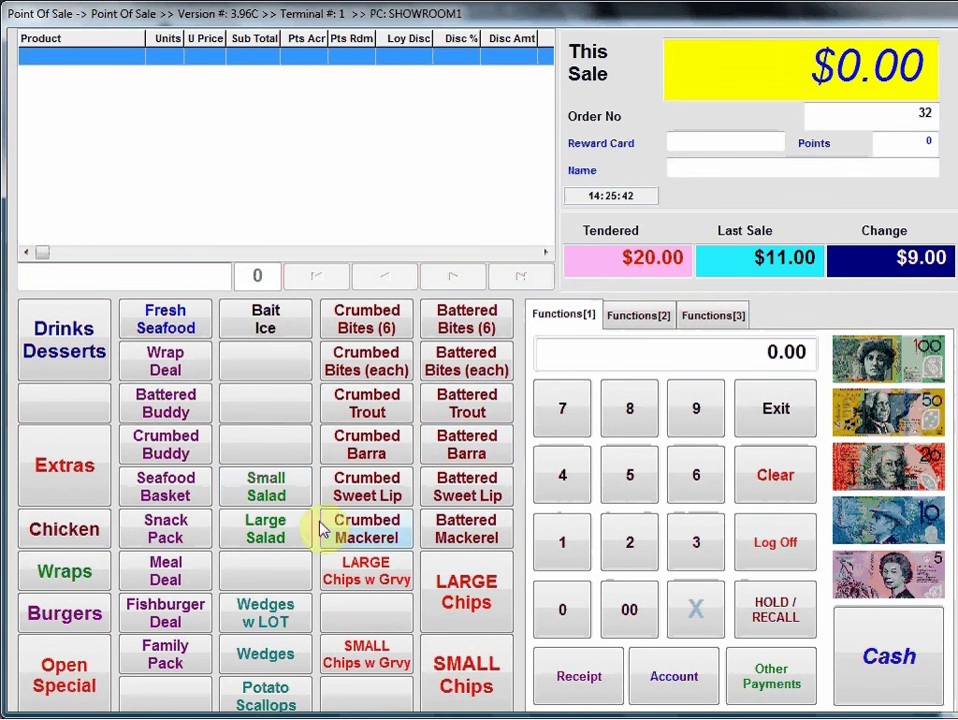
- Add a small salad, a large salad and a Coke can to the new sale
left_click(276, 489)
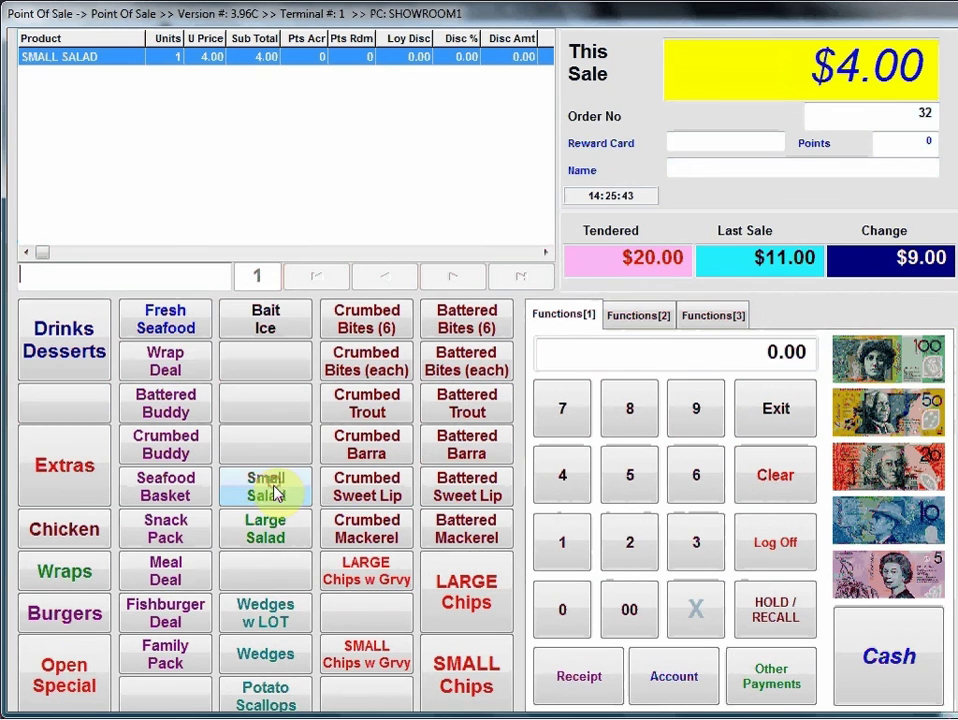
left_click(275, 535)
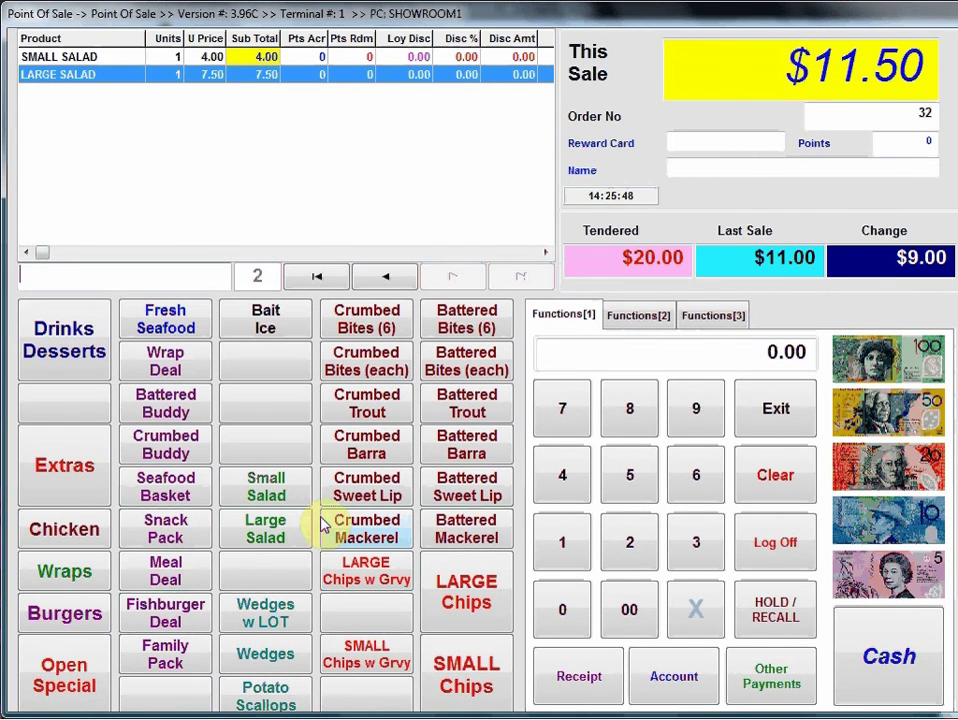
key("Return")
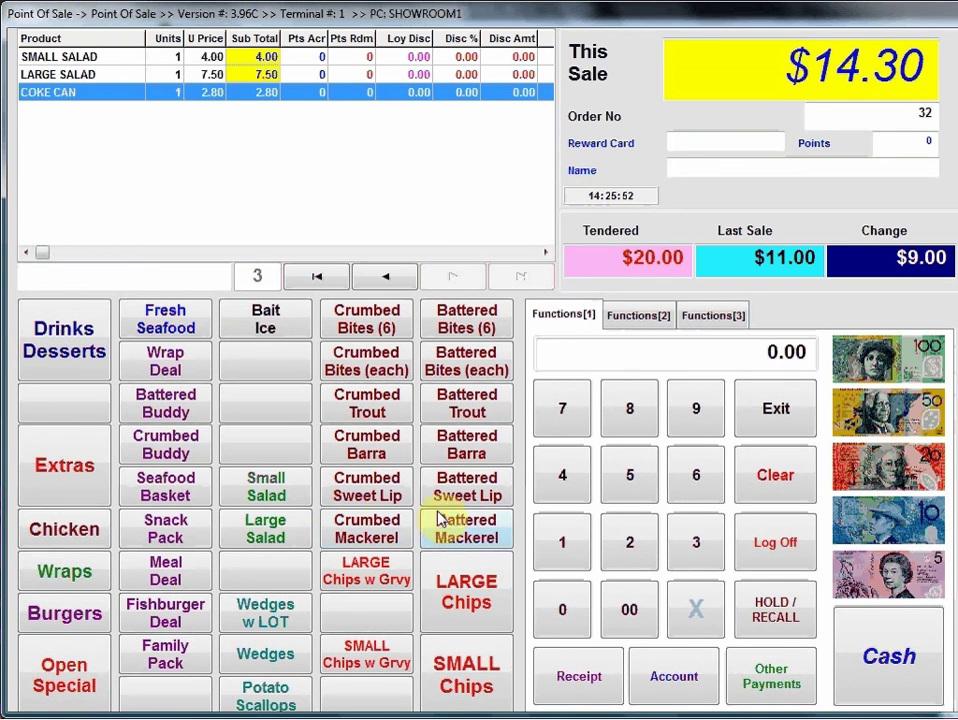
- Put the current sale on hold and recall it to the screen
left_click(781, 614)
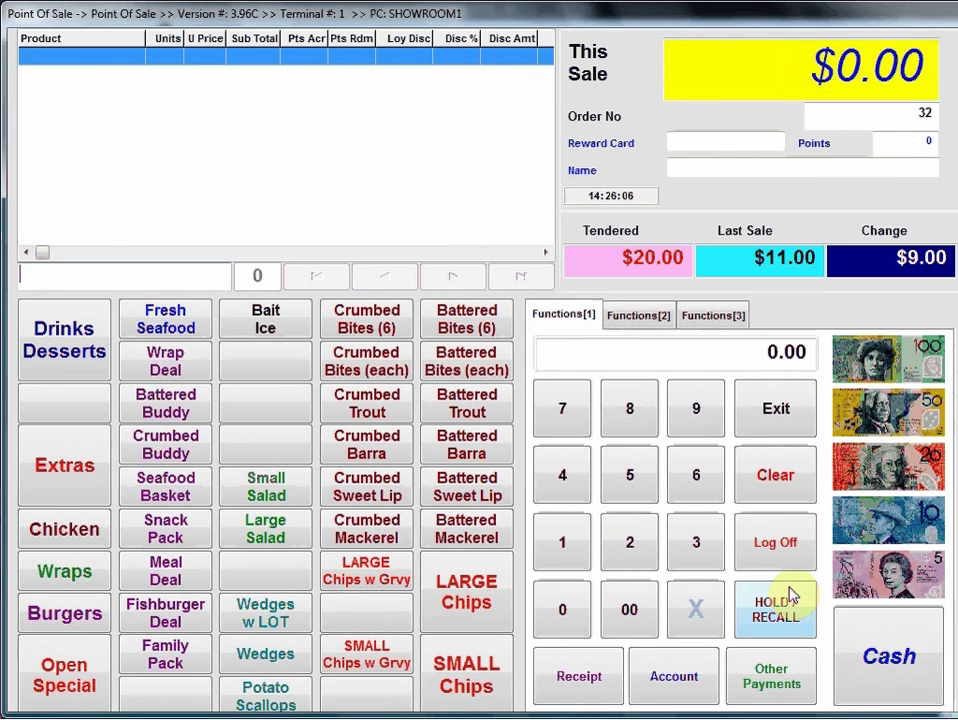
left_click(785, 603)
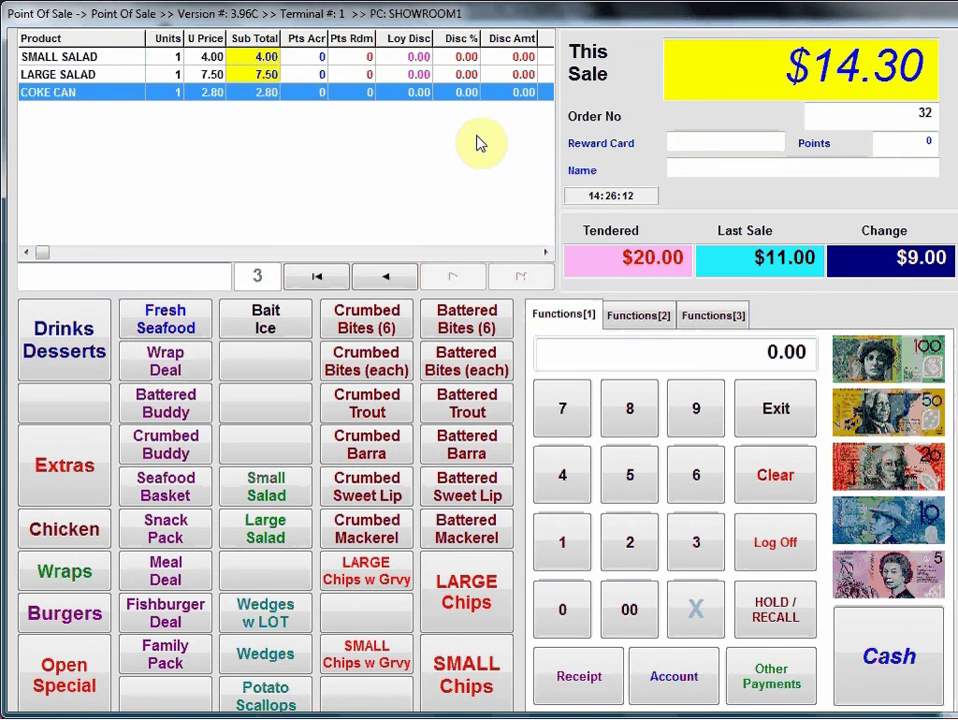
- Add a battered coral trout to the recalled sale and finalise it for the exact amount in cash
left_click(464, 401)
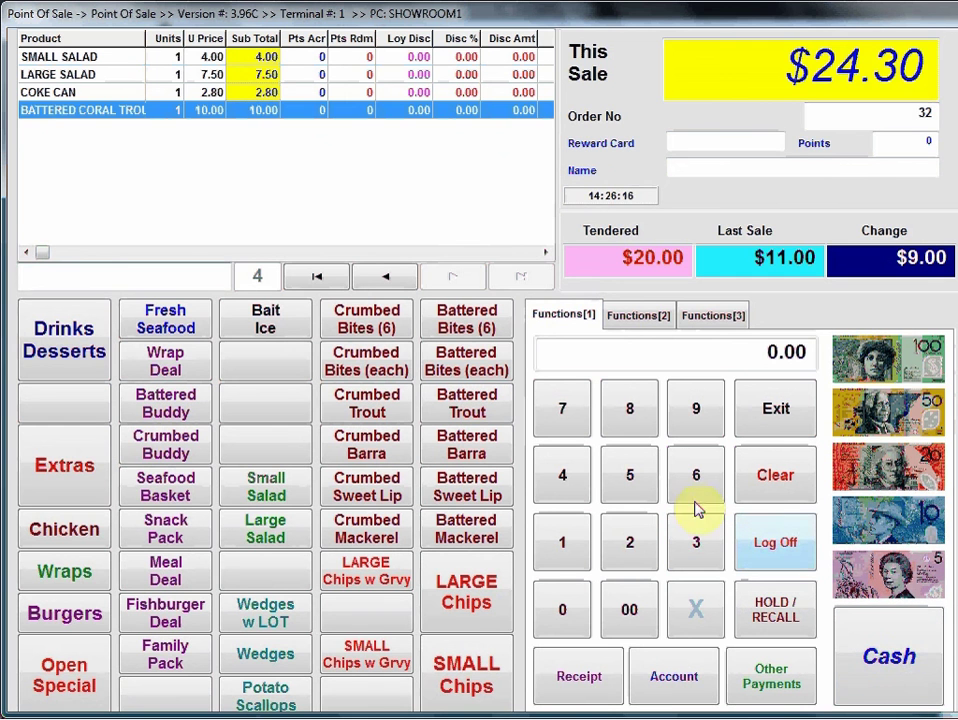
left_click(890, 660)
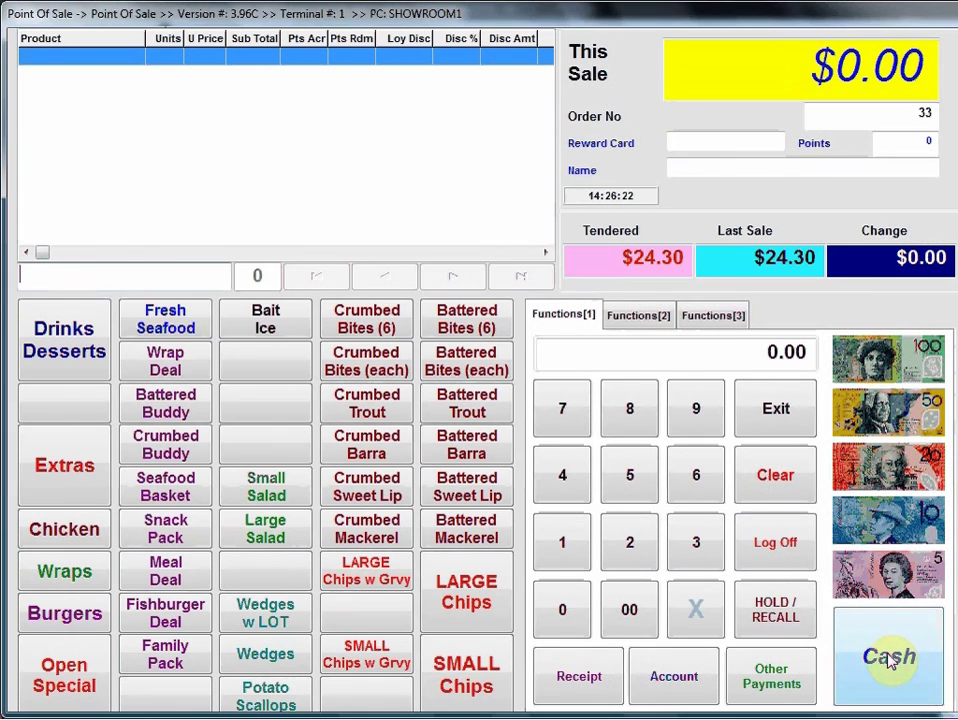
- Add one single battered fish bite, the six-piece battered bites and the five-piece chicken and chips to the sale
left_click(475, 367)
left_click(477, 322)
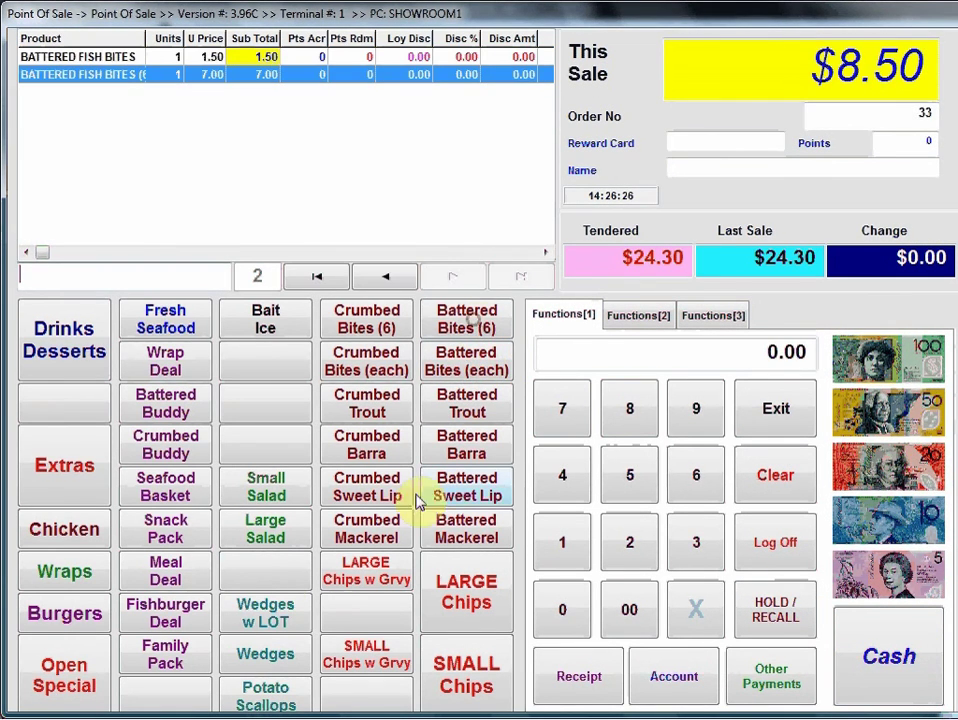
left_click(63, 538)
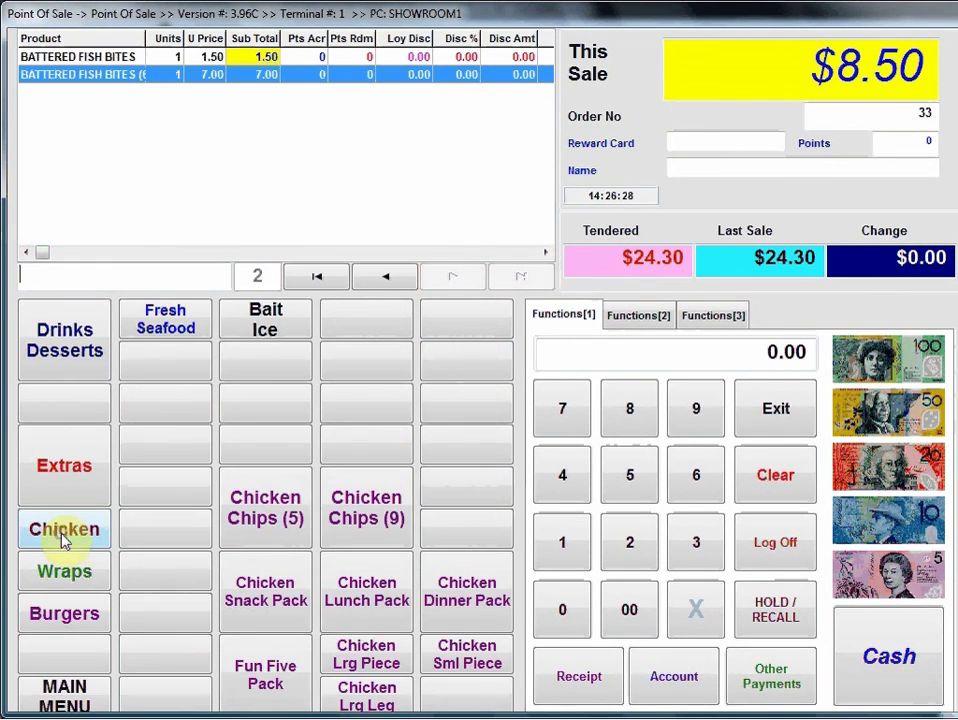
left_click(276, 516)
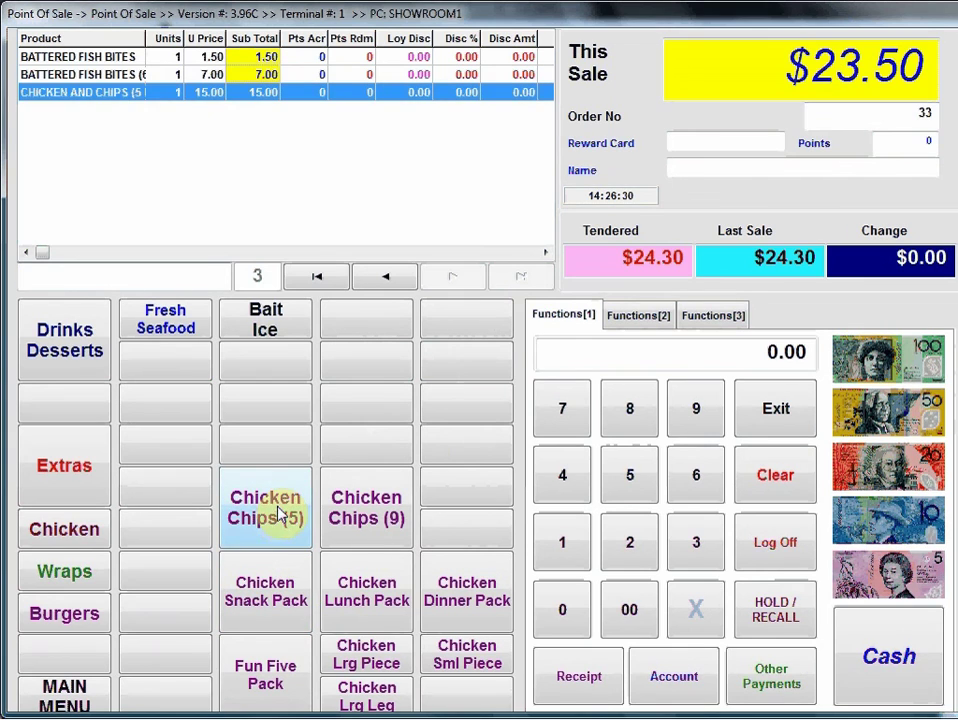
- Finalise the sale by paying the full $23.50 with MasterCard
left_click(772, 679)
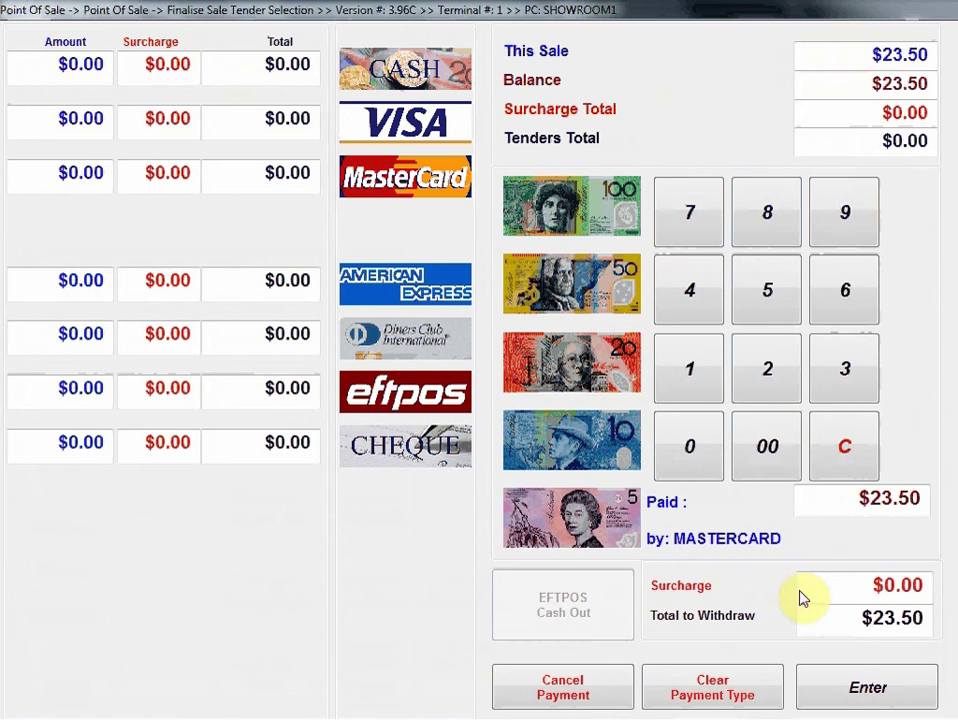
left_click(875, 699)
left_click(875, 699)
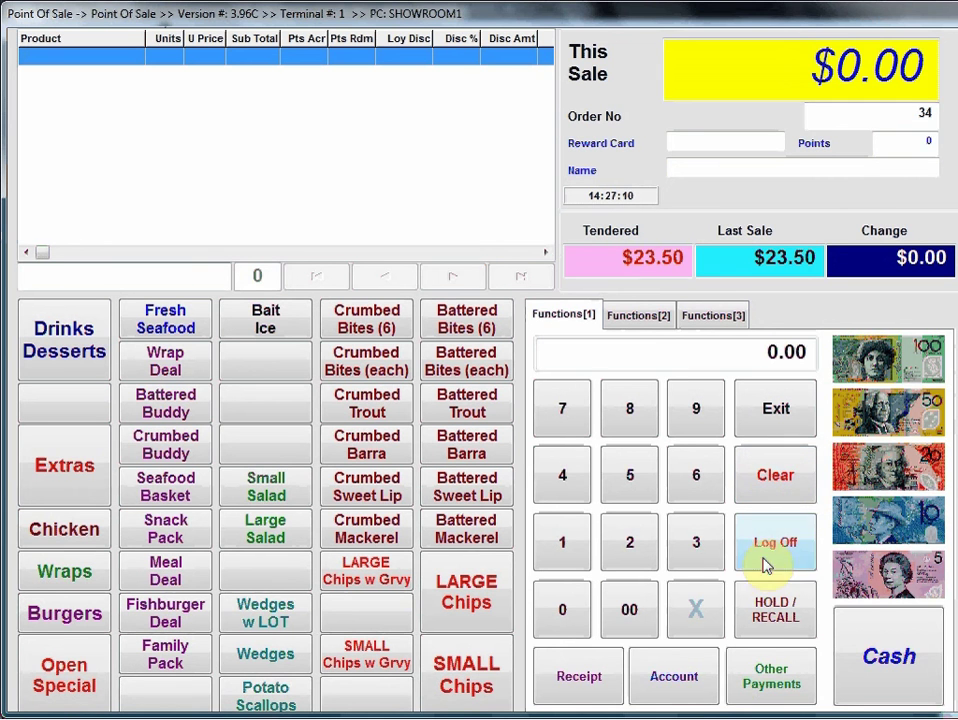
- Preview the receipt for the last sale and close the preview
left_click(580, 690)
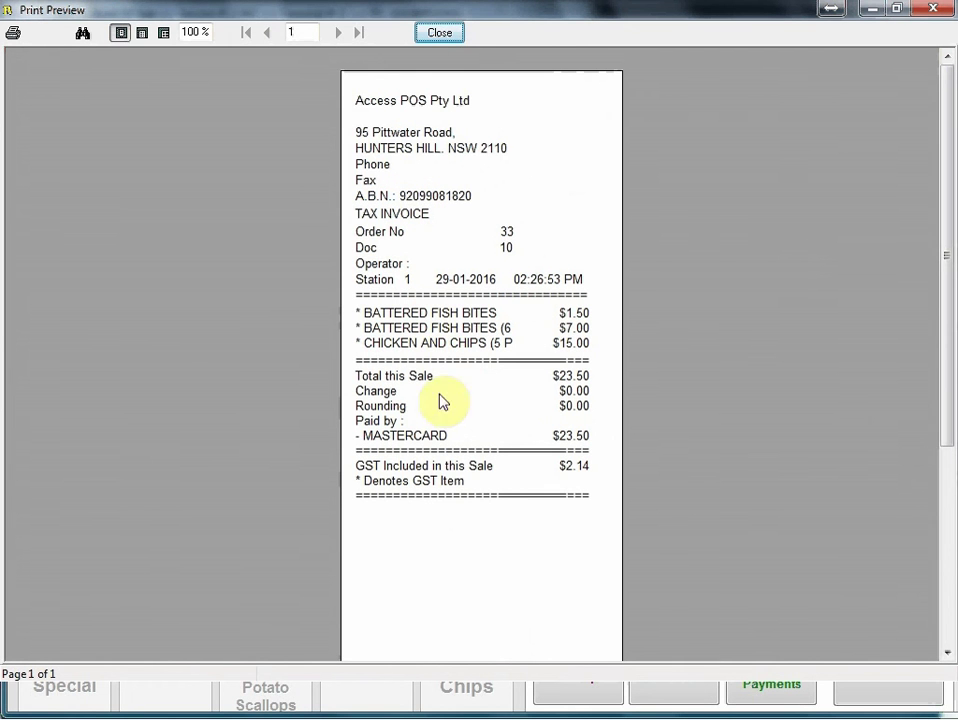
left_click(441, 37)
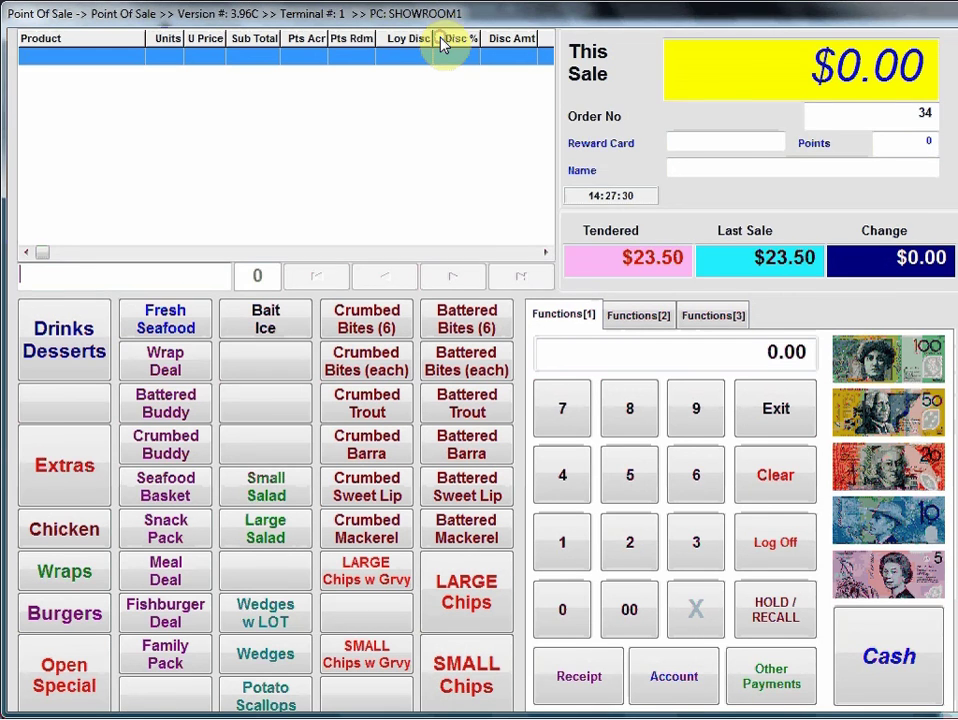
- Look through the product lookup list searched by description and close it without choosing an item
left_click(645, 323)
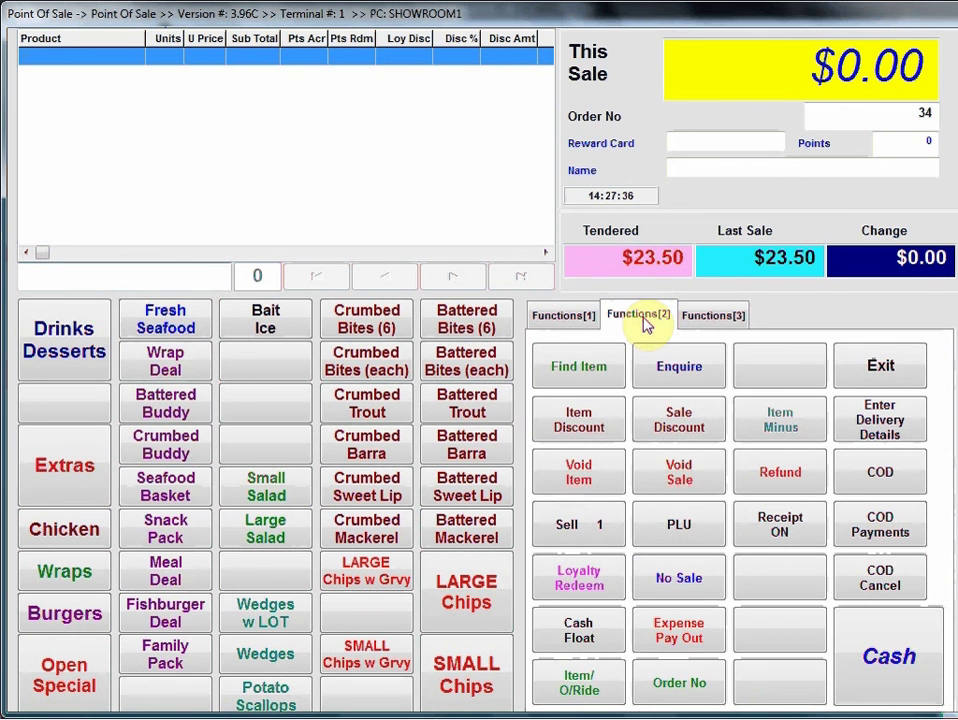
left_click(594, 374)
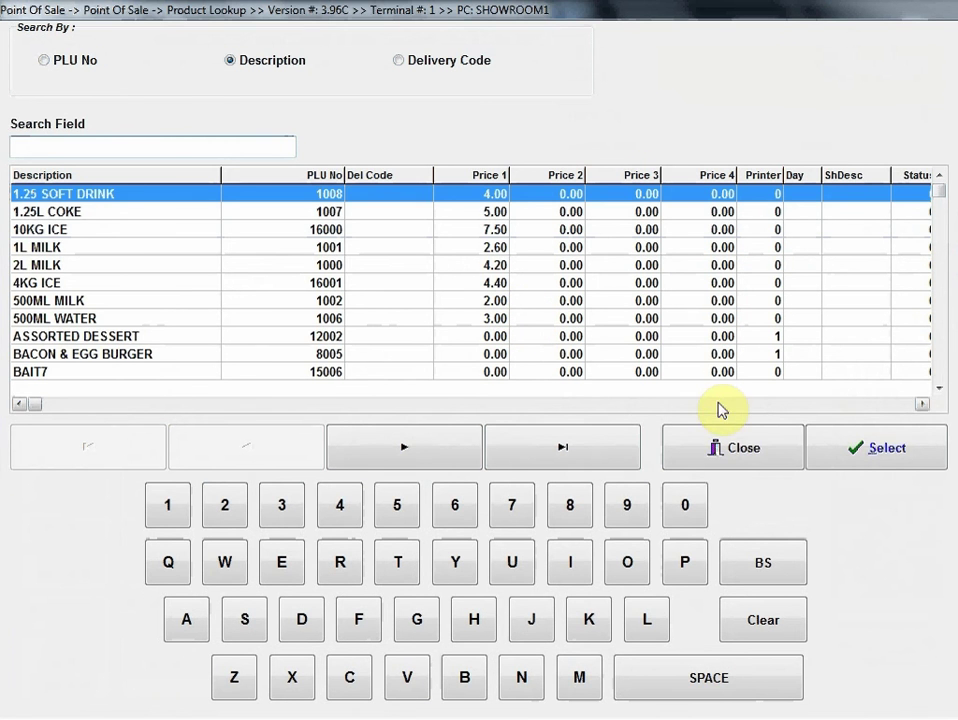
left_click(731, 451)
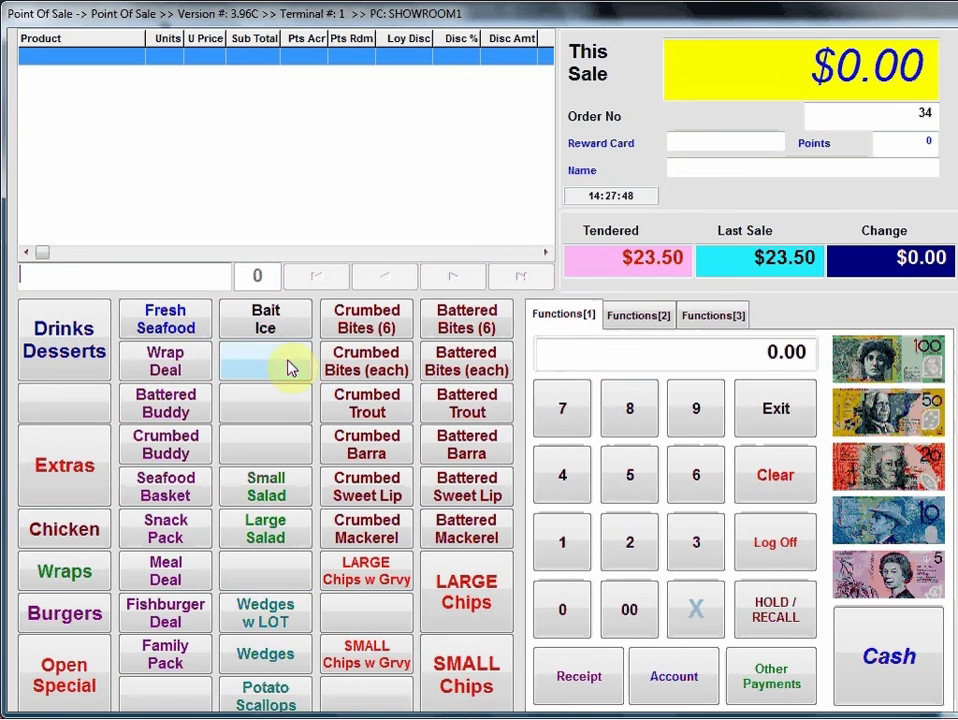
- Enquire on the listed debtor account, review its balance and address details, and close the enquiry
left_click(637, 320)
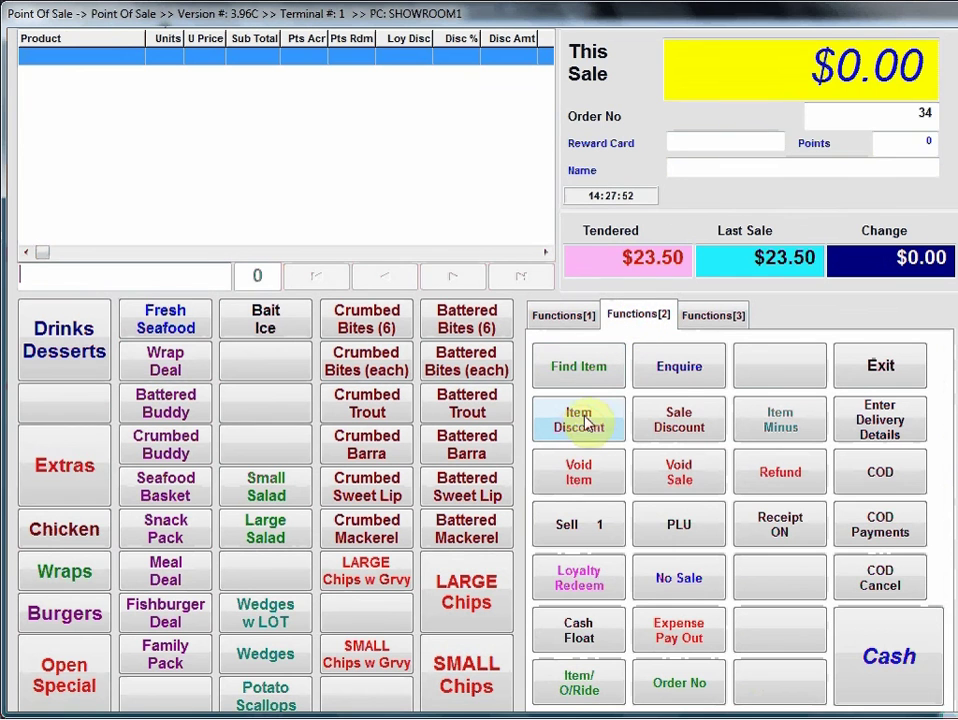
left_click(686, 378)
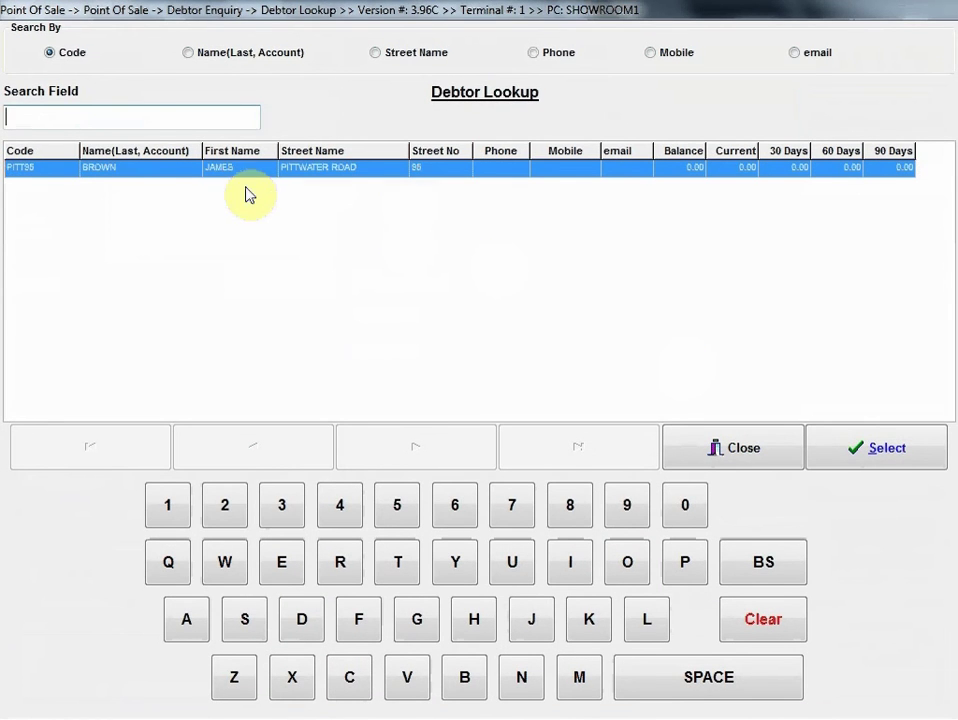
left_click(877, 458)
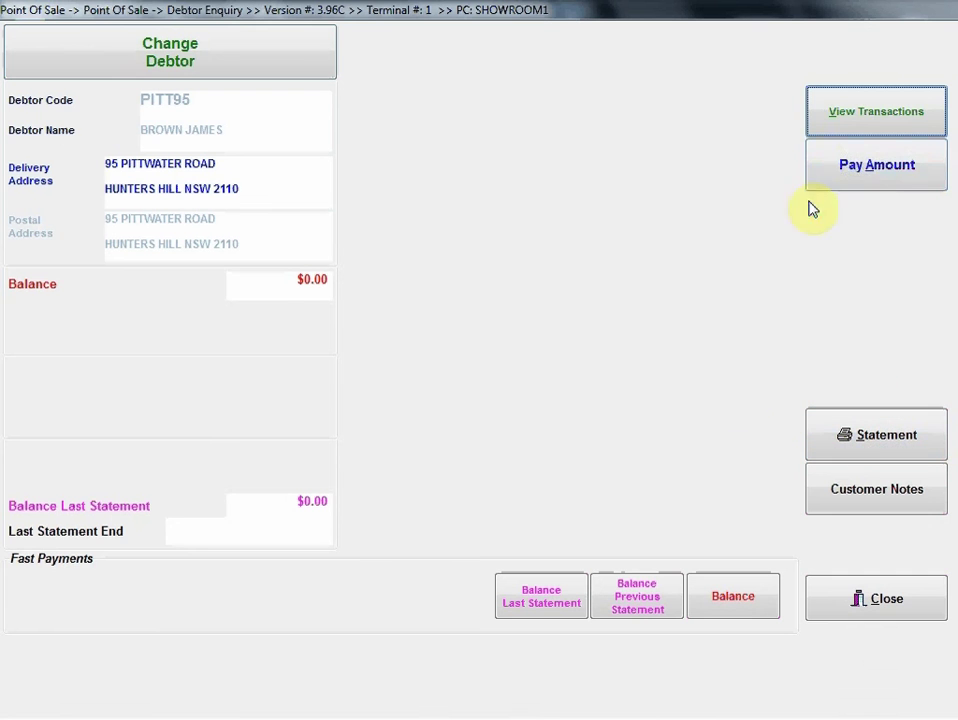
left_click(880, 610)
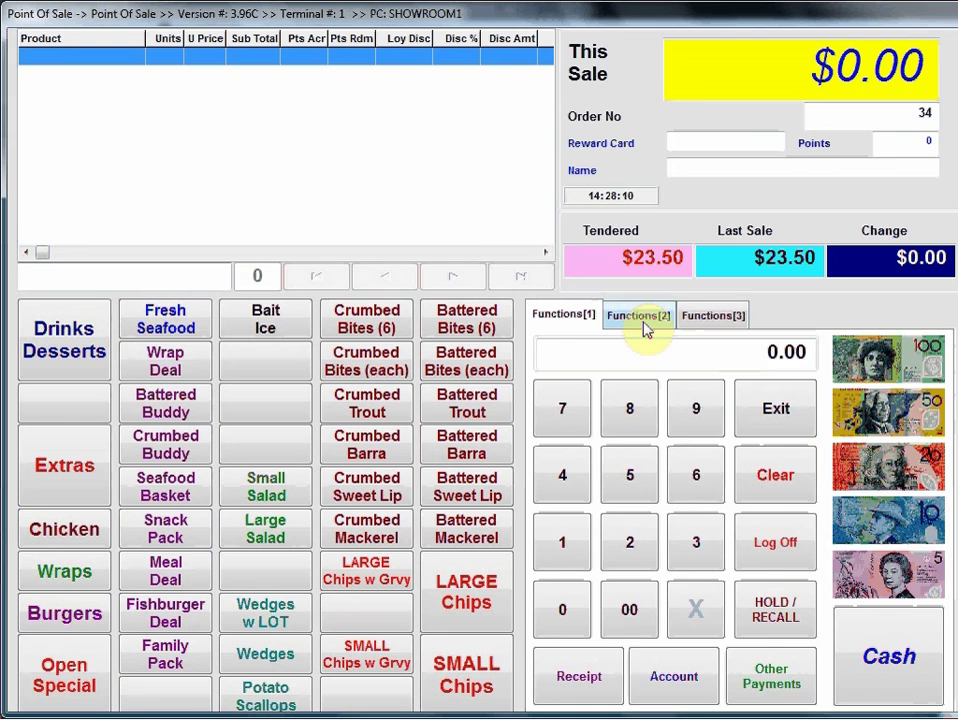
- Add a single battered fish bite to the sale and give that item a 10% discount
left_click(643, 318)
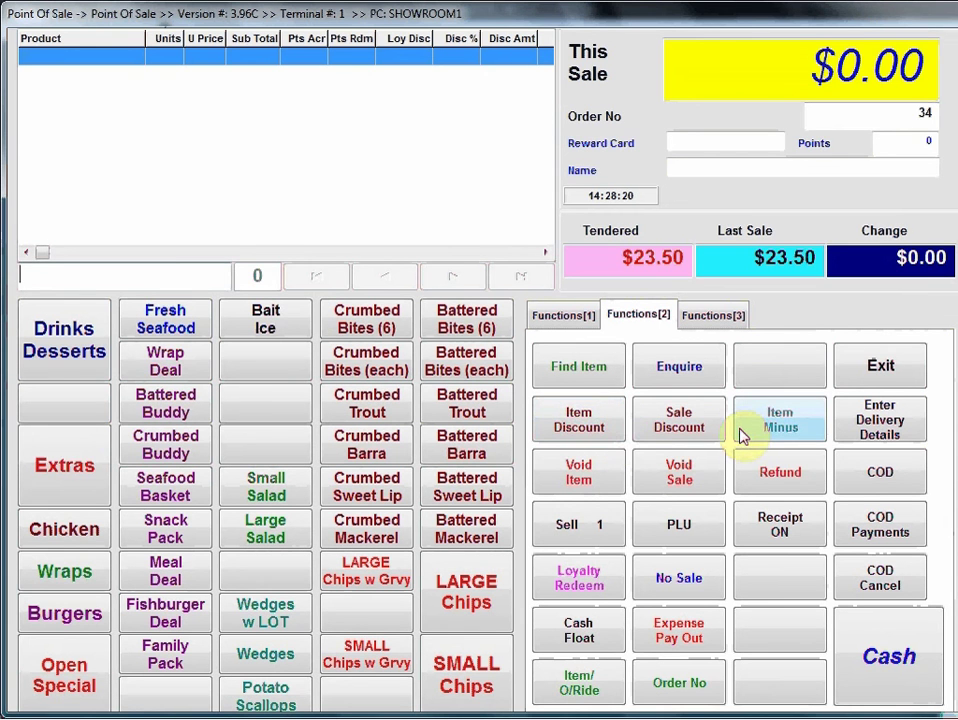
left_click(467, 368)
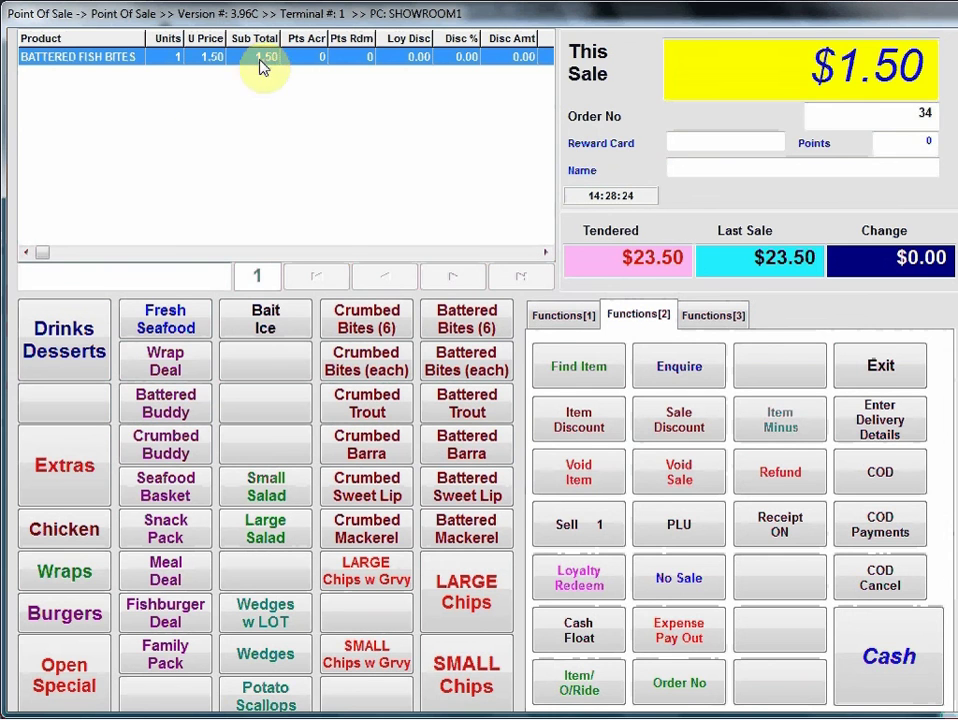
left_click(580, 427)
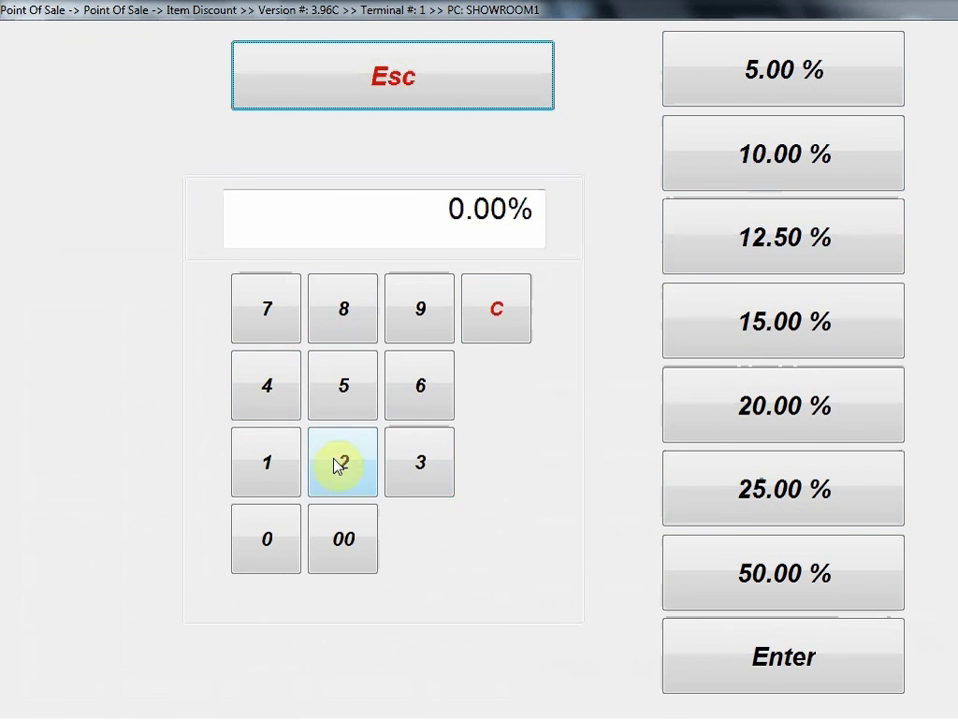
left_click(768, 163)
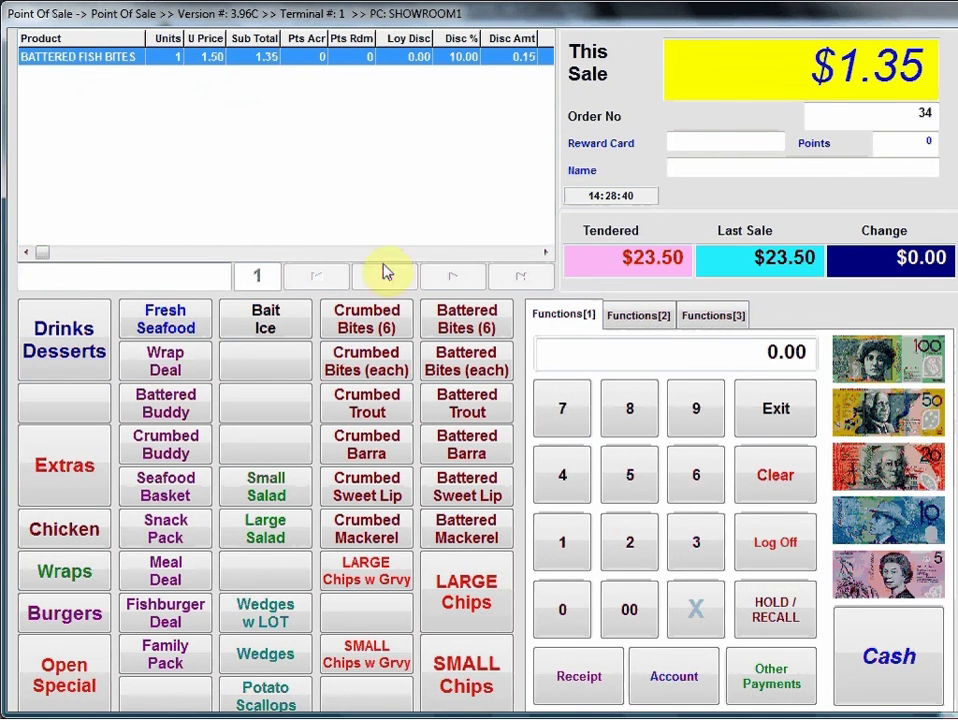
- Add one crumbed coral trout, one crumbed barramundi, two crumbed sweet lip and one crumbed mackerel to the sale
left_click(366, 406)
left_click(368, 436)
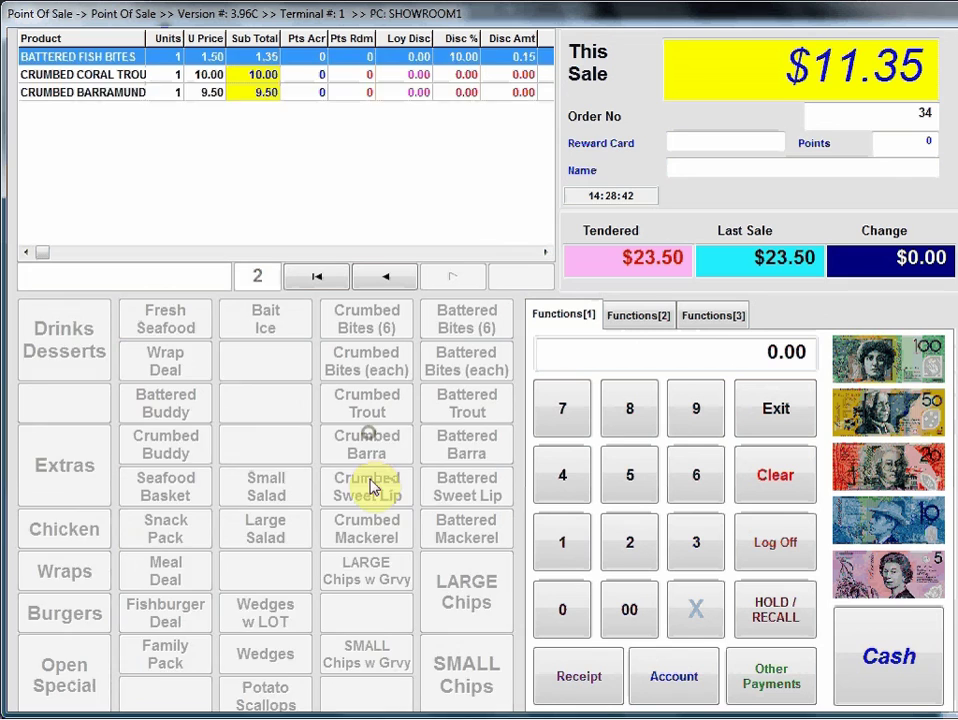
left_click(372, 487)
left_click(374, 525)
left_click(386, 493)
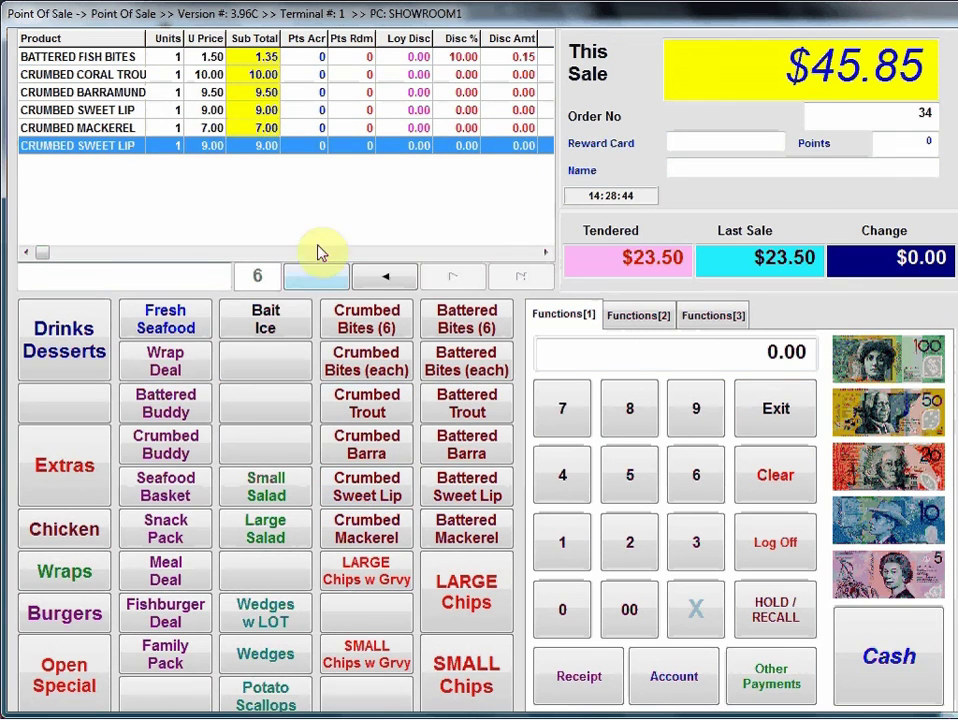
- Give the crumbed barramundi line in the sale a 15% item discount
left_click(106, 93)
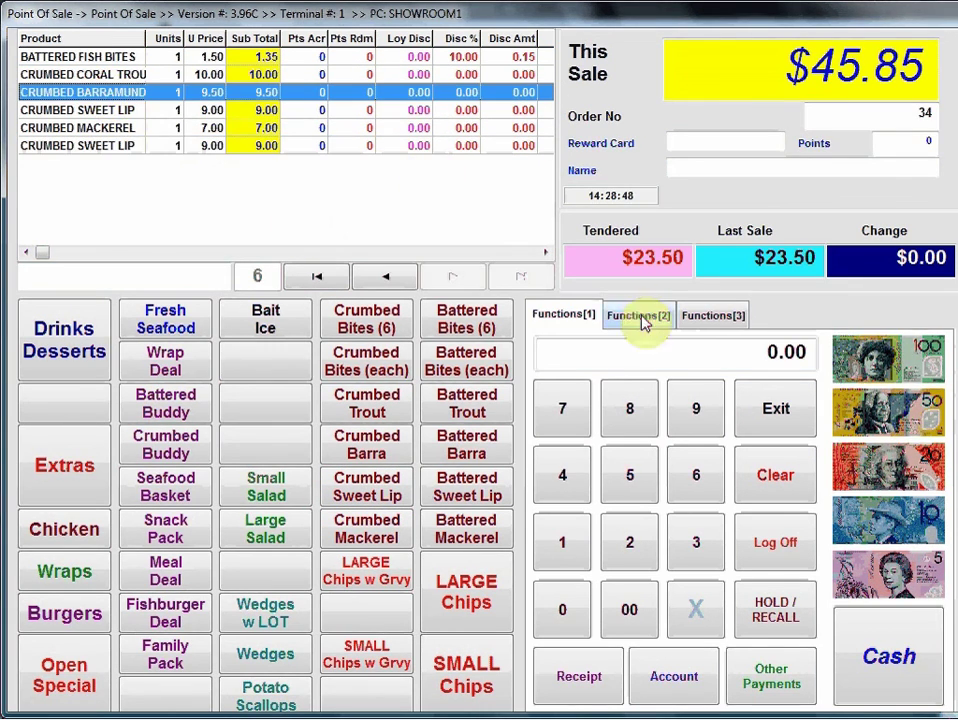
left_click(637, 316)
left_click(582, 426)
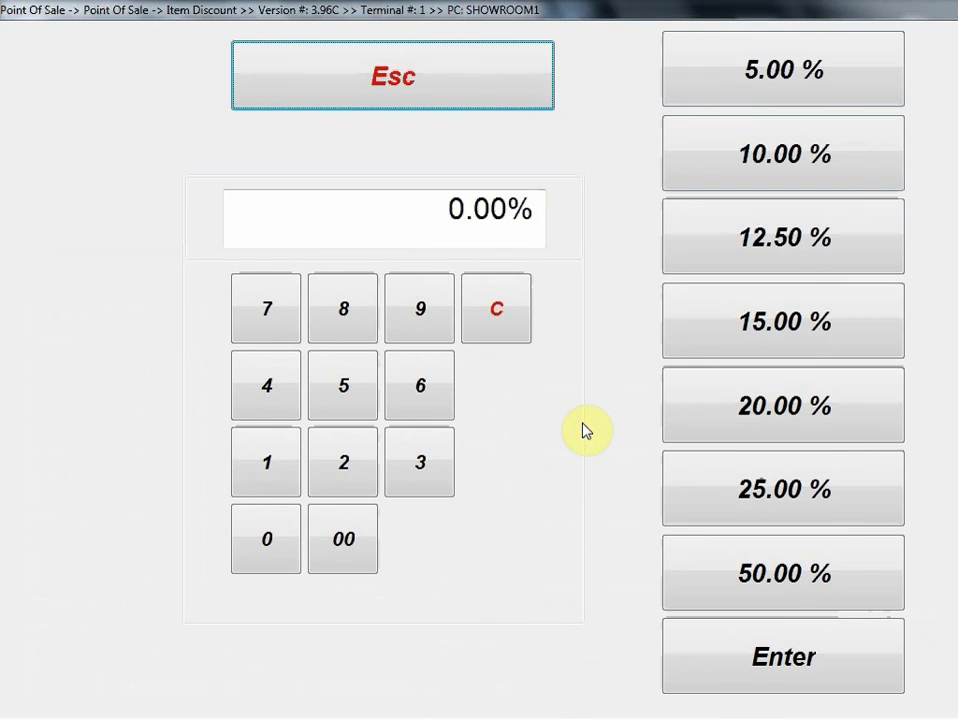
left_click(790, 327)
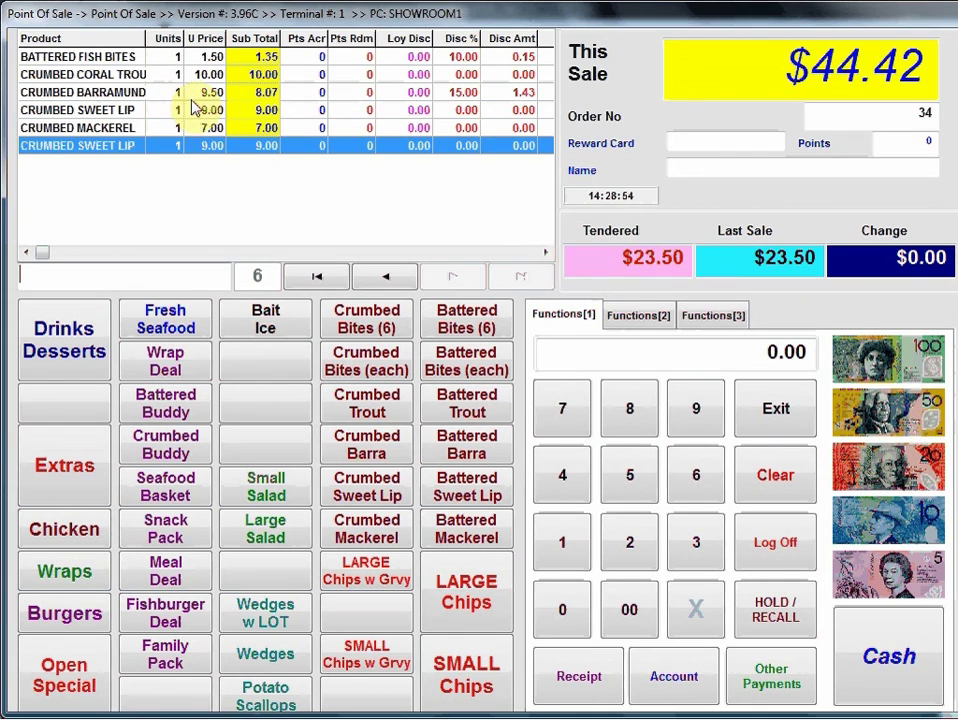
- Void the crumbed mackerel item from the sale
left_click(148, 93)
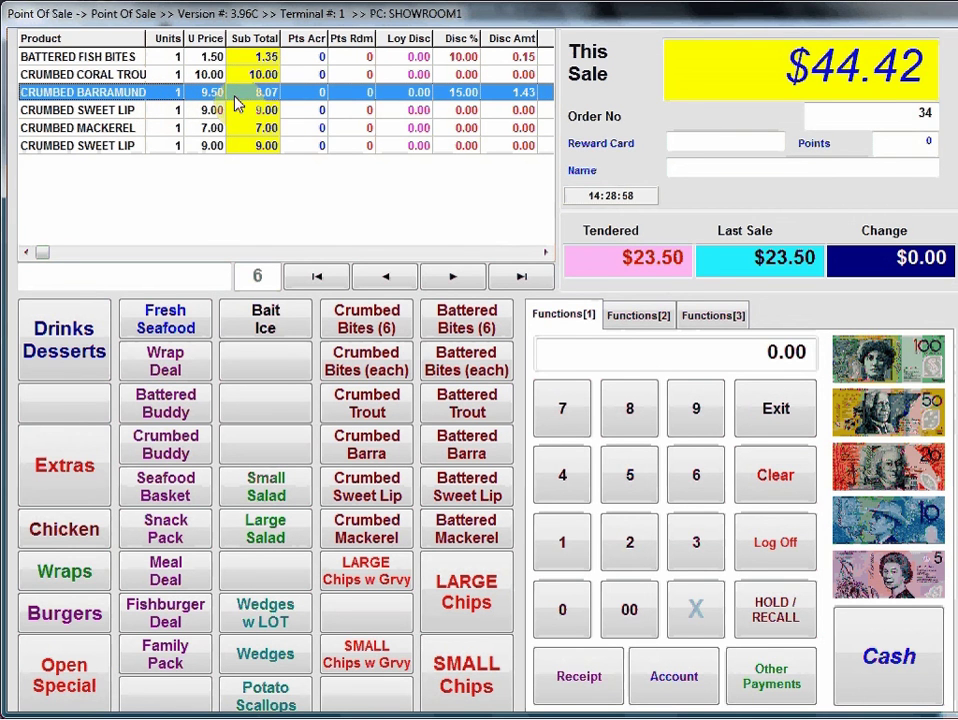
left_click(670, 316)
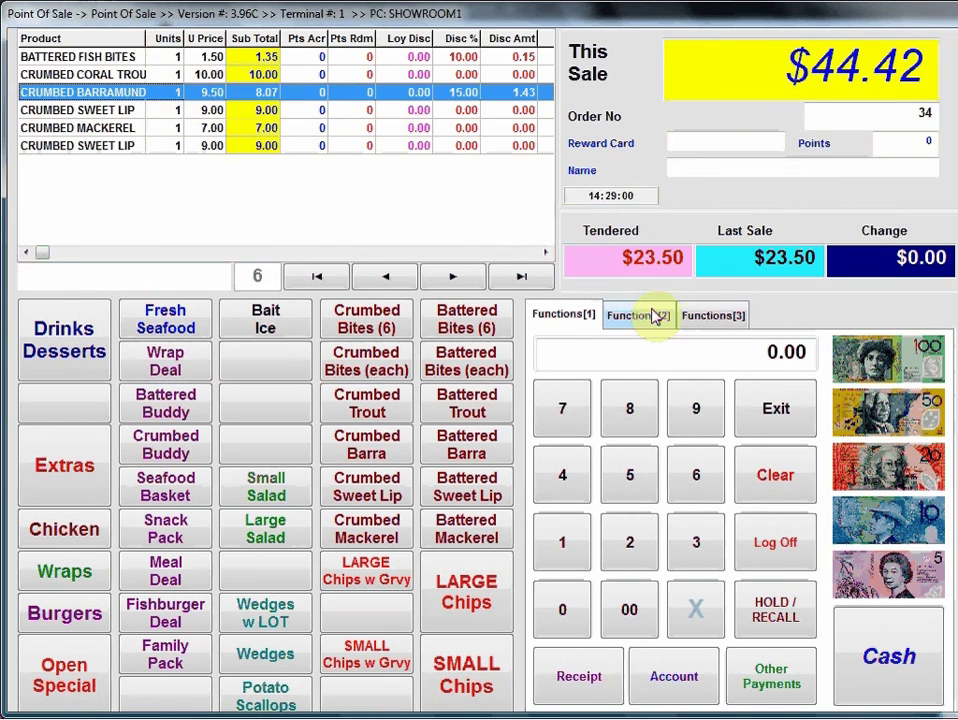
left_click(669, 316)
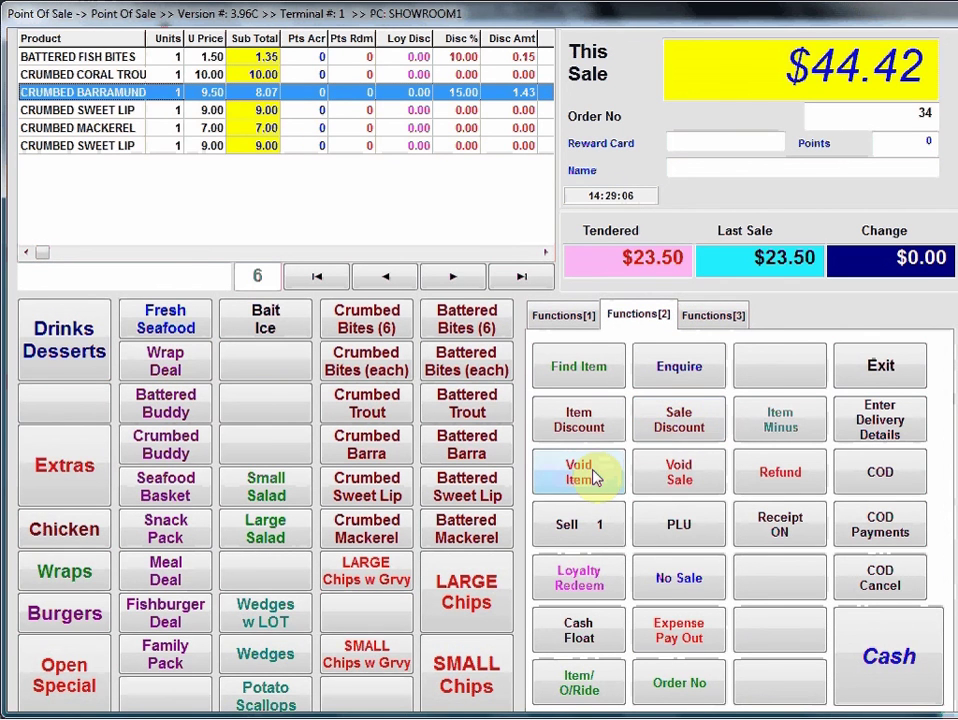
left_click(188, 130)
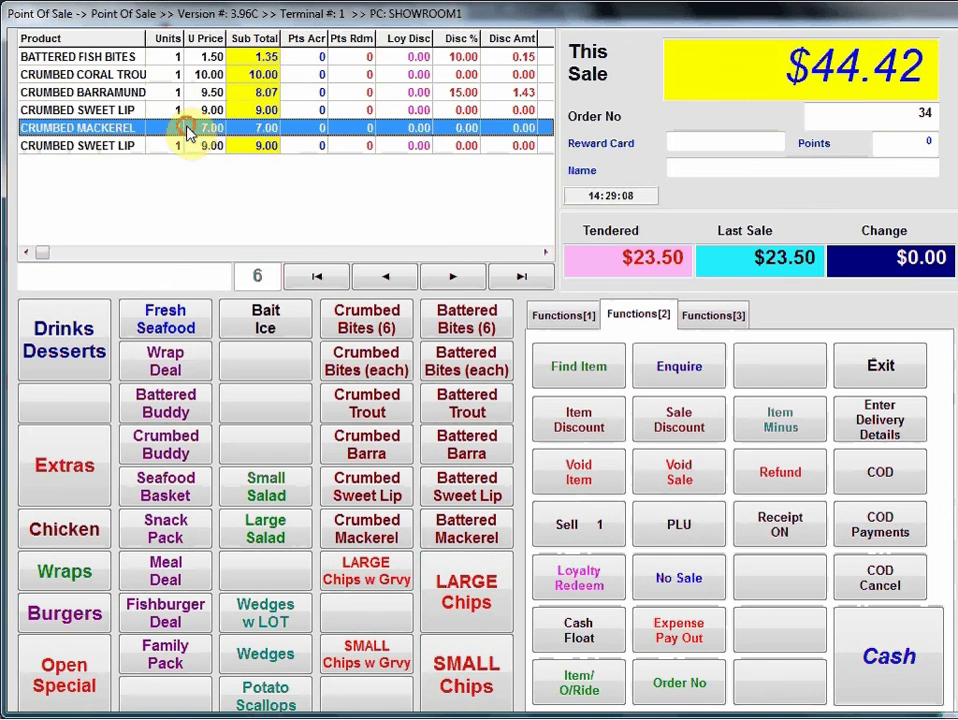
left_click(583, 465)
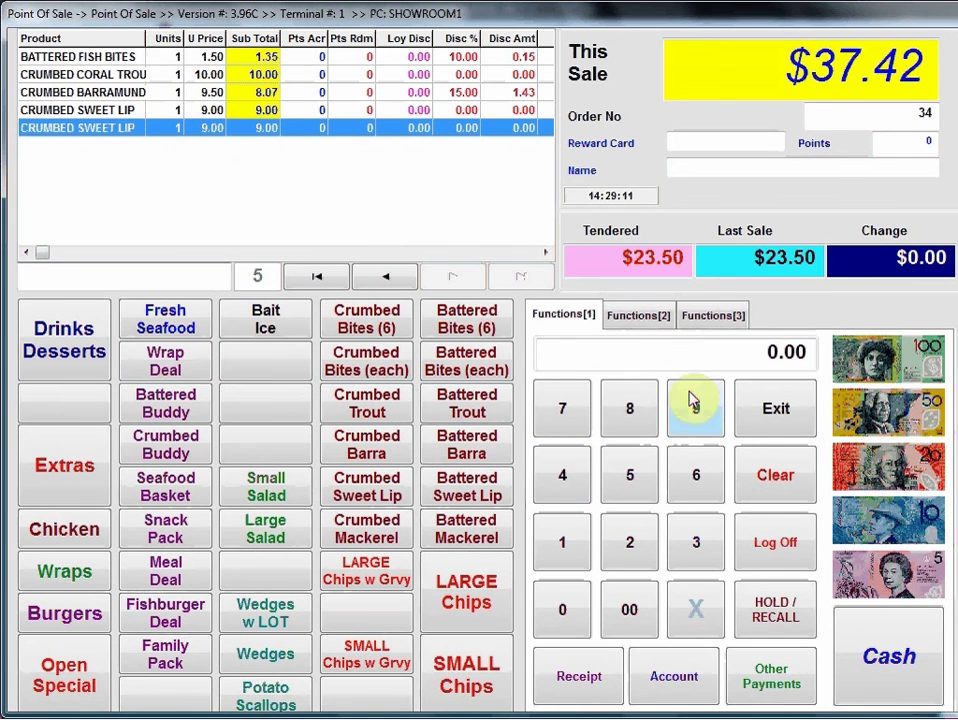
- Change the price level to Sell 2 for this transaction
left_click(645, 318)
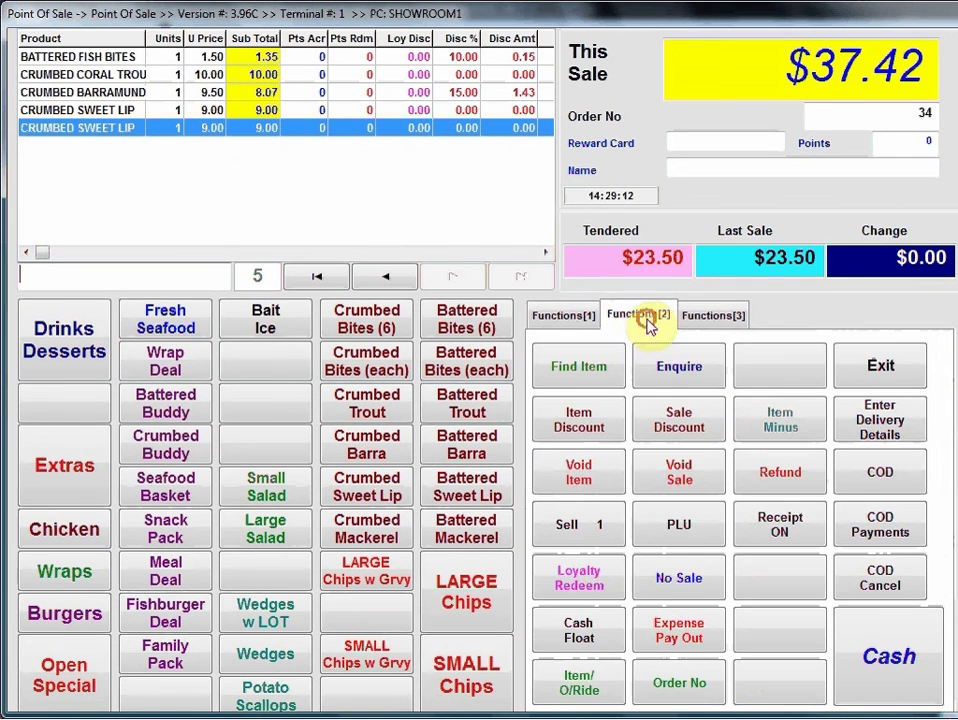
left_click(588, 522)
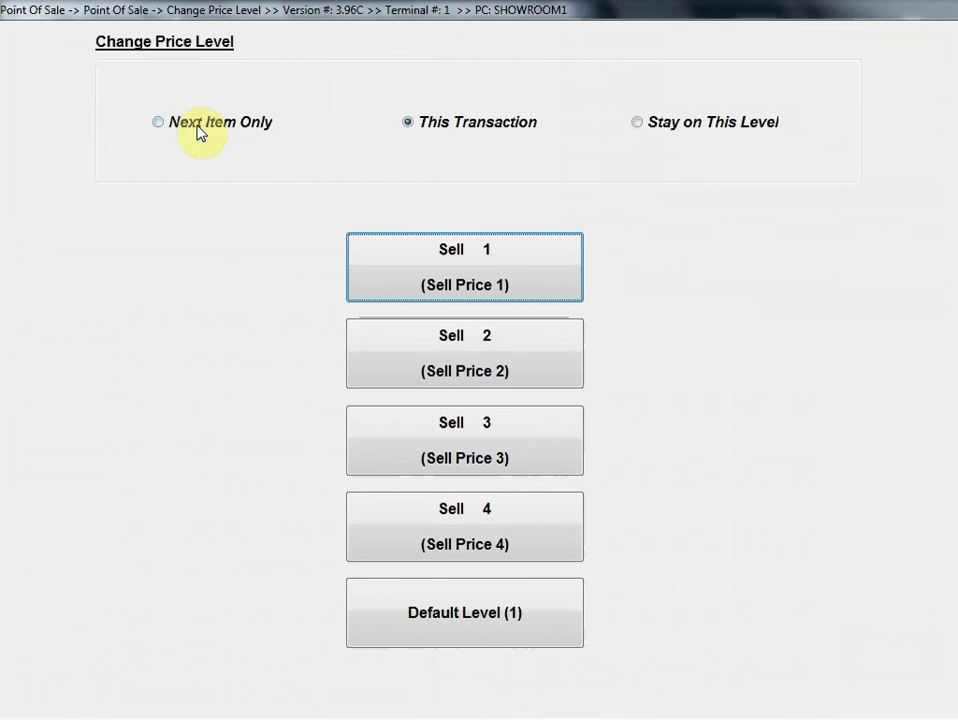
left_click(408, 122)
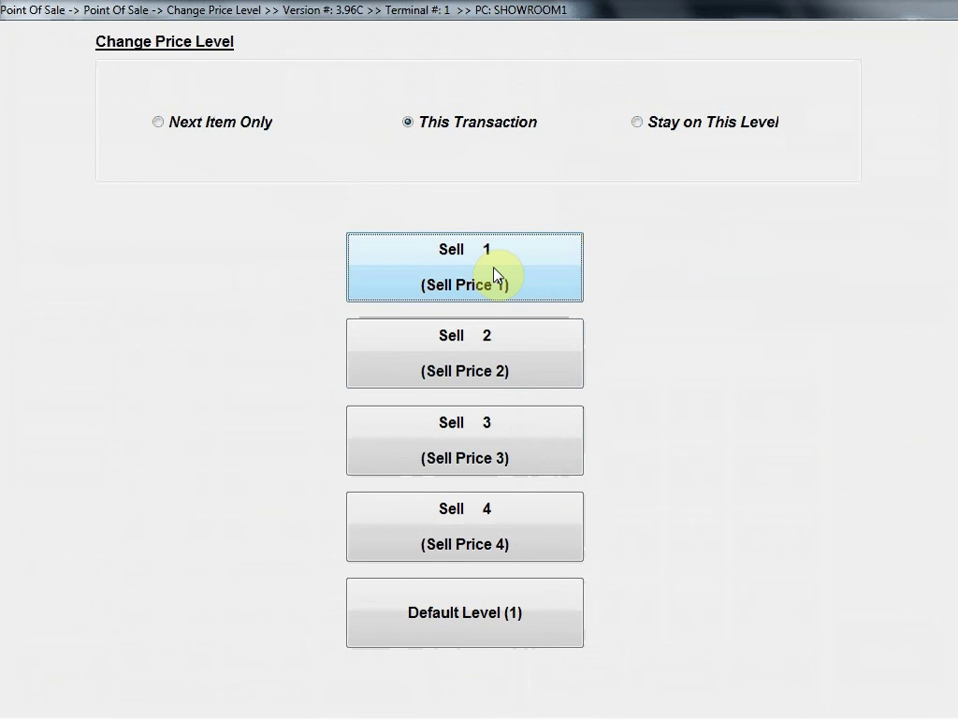
left_click(490, 353)
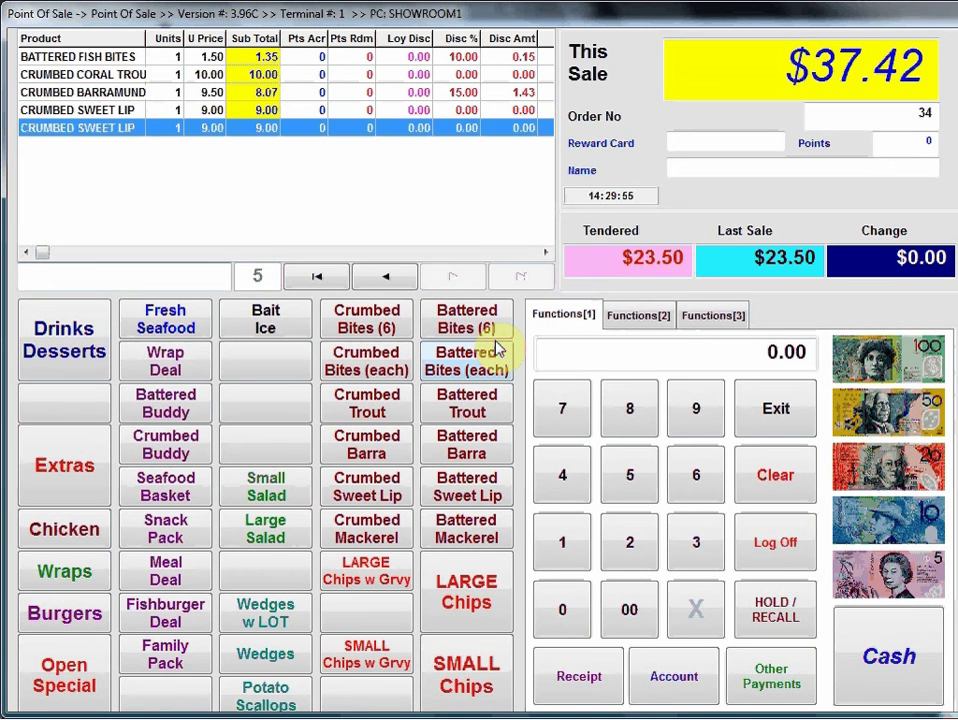
- Add one large chips to the sale and override its price to $2.00
left_click(638, 318)
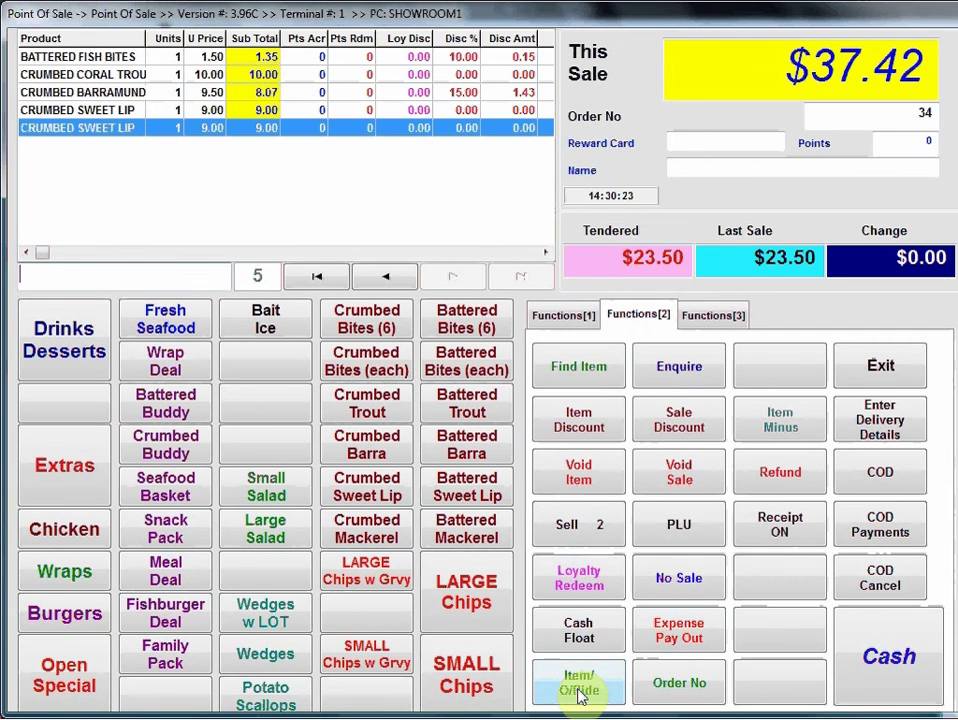
left_click(478, 598)
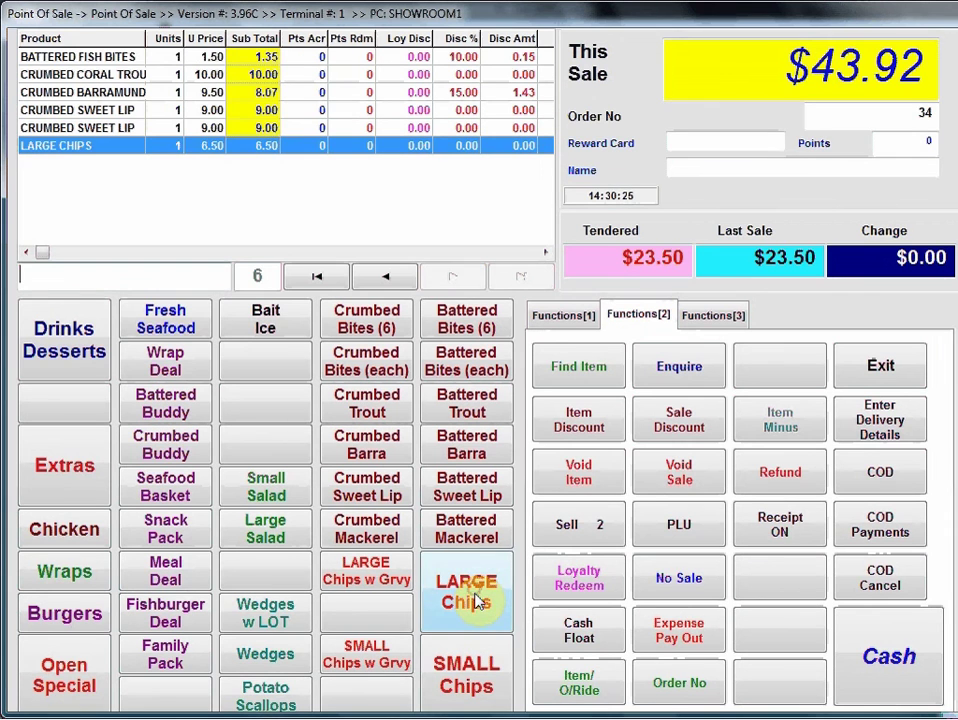
left_click(586, 688)
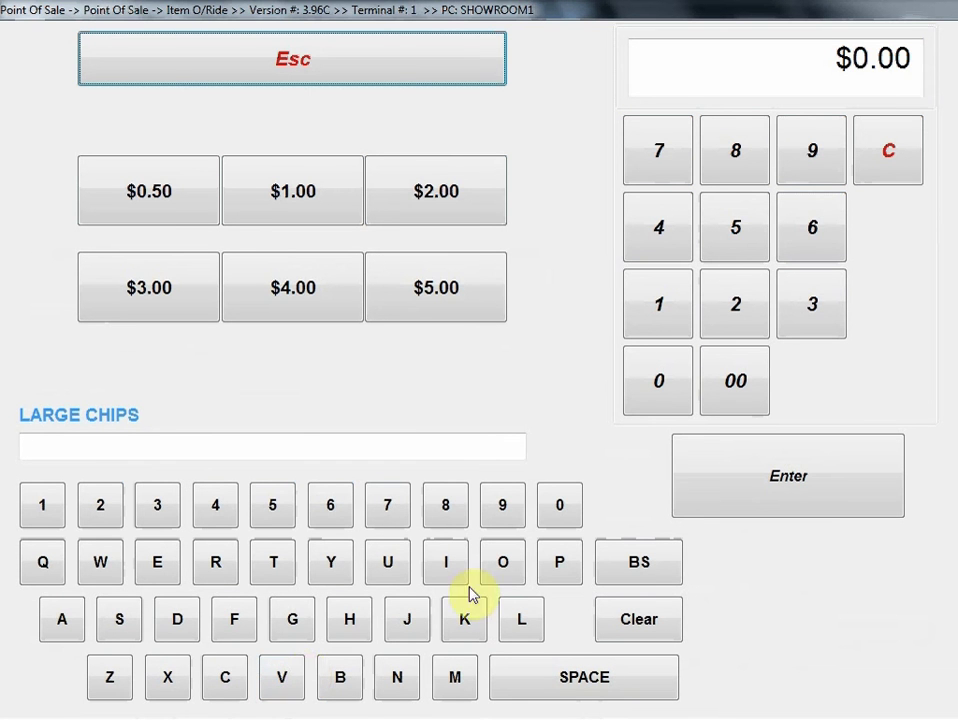
left_click(735, 310)
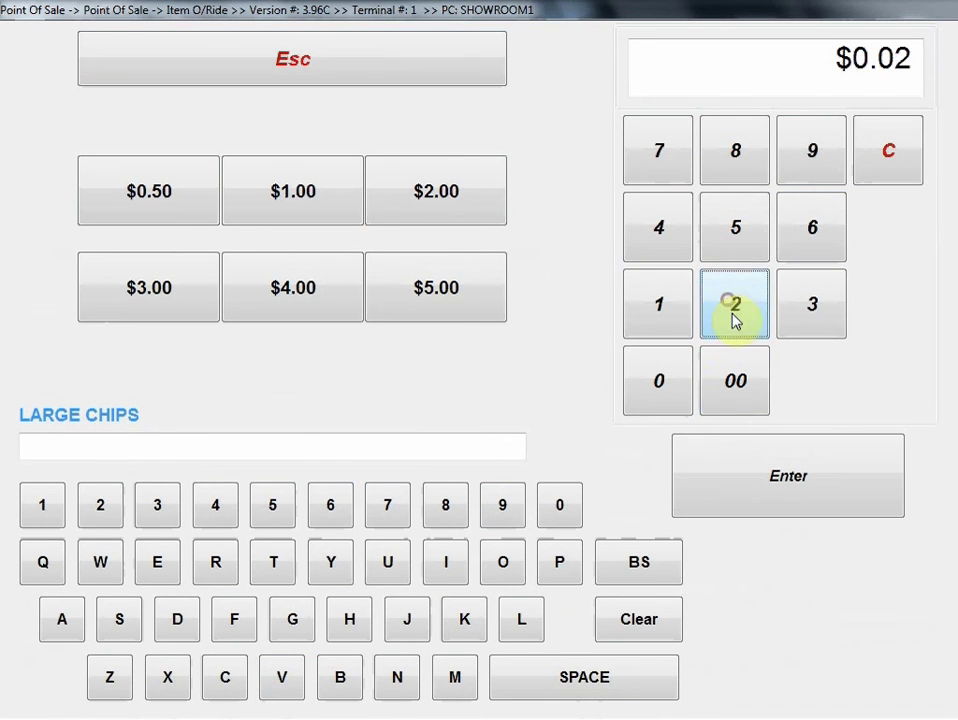
left_click(742, 388)
left_click(787, 488)
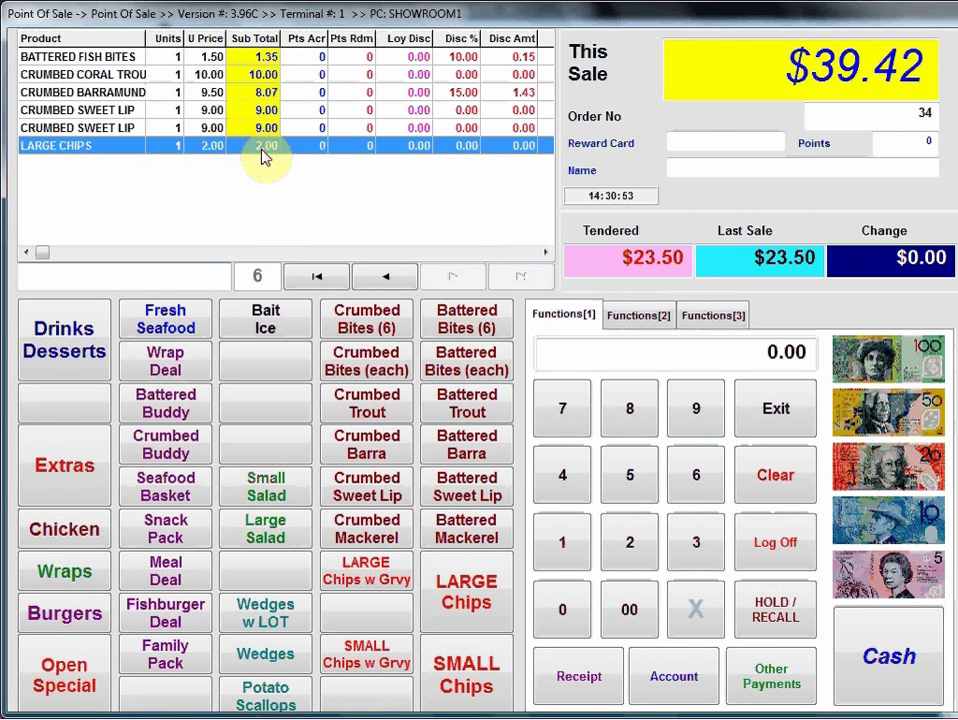
- Review the end of day report's Z-Report, X-Report and email options, and close it without processing a report
left_click(638, 320)
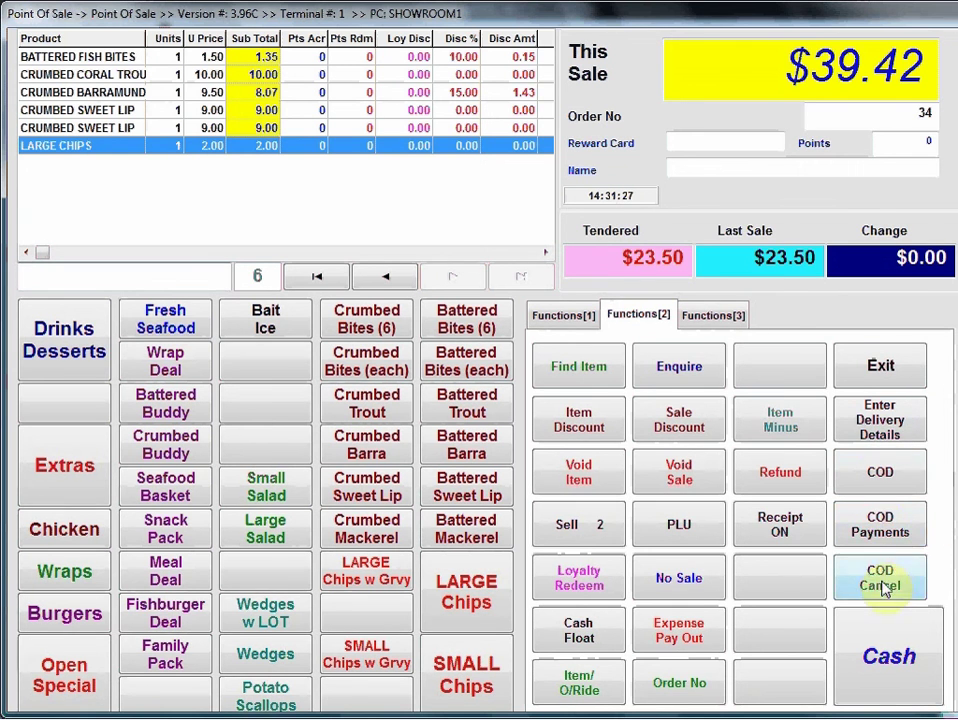
left_click(708, 322)
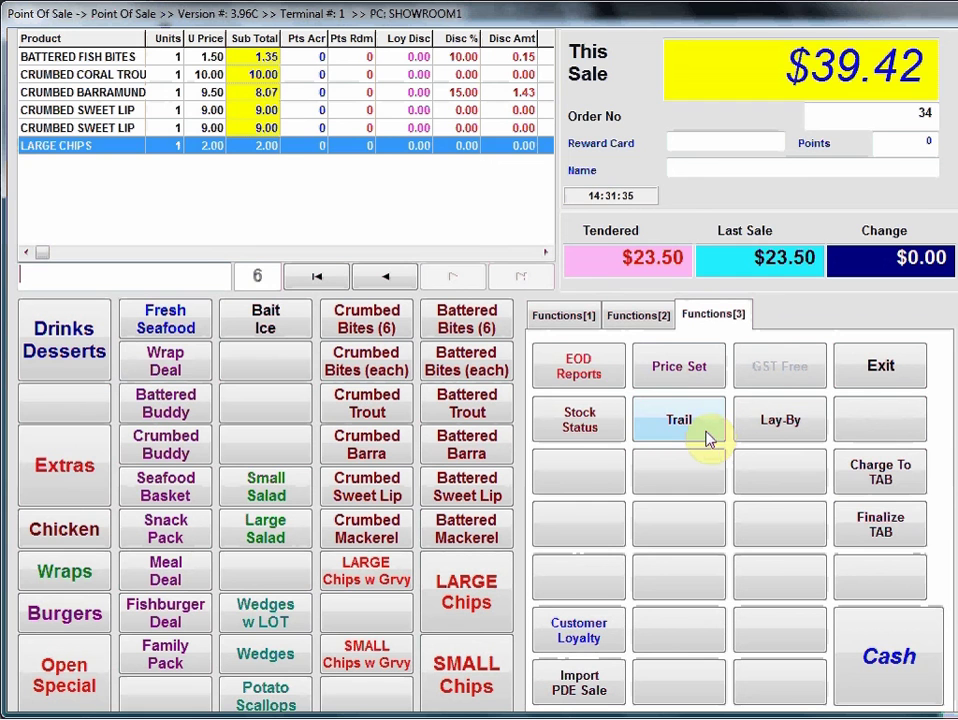
left_click(586, 370)
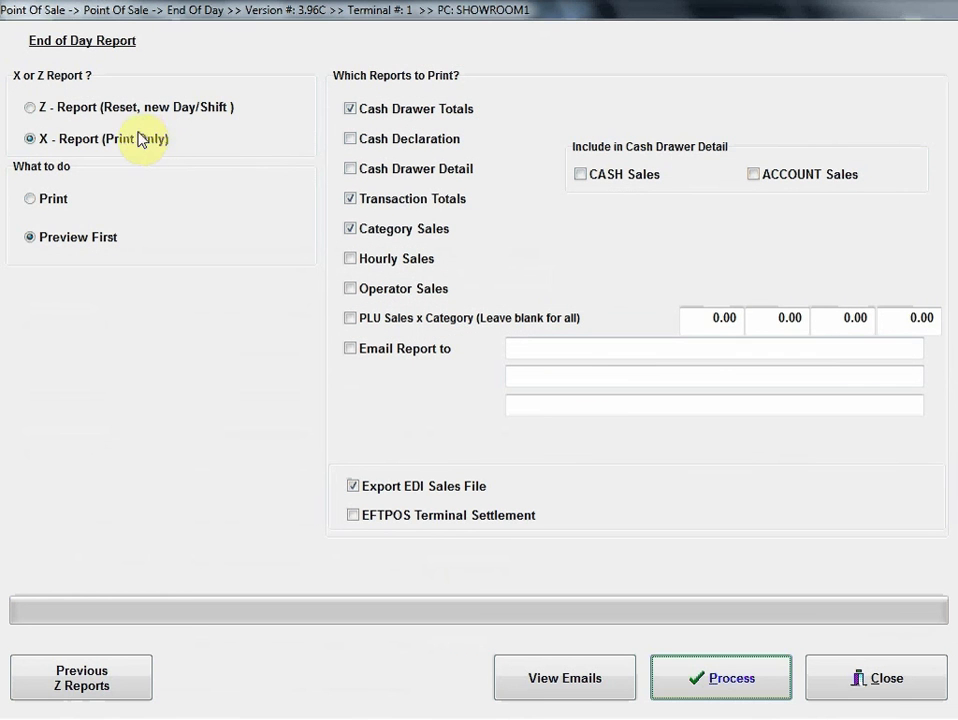
left_click(31, 109)
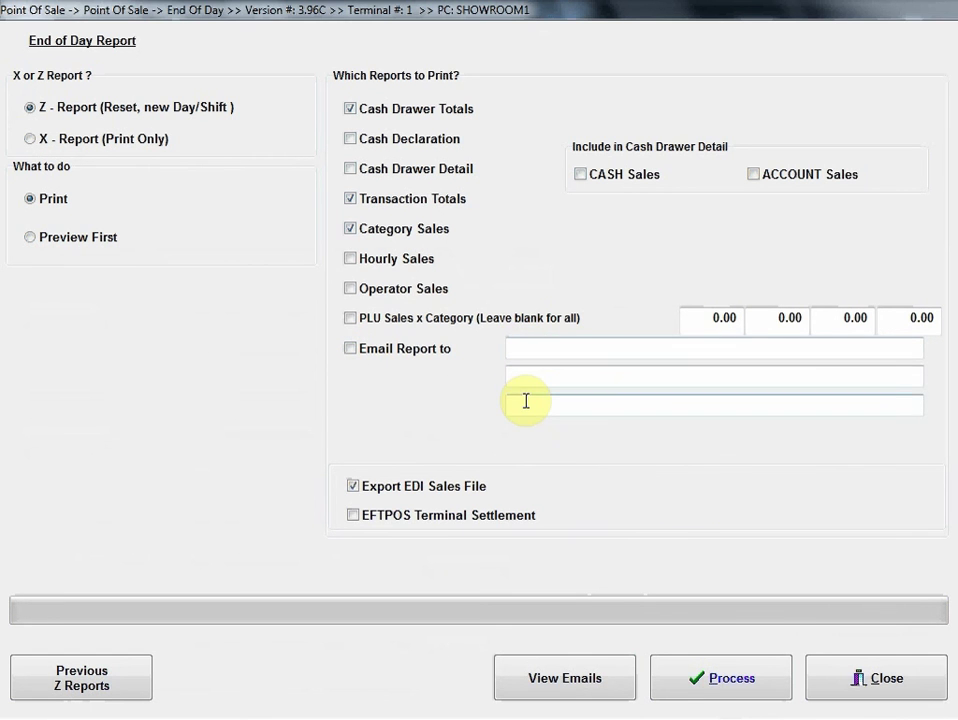
left_click(349, 349)
left_click(513, 346)
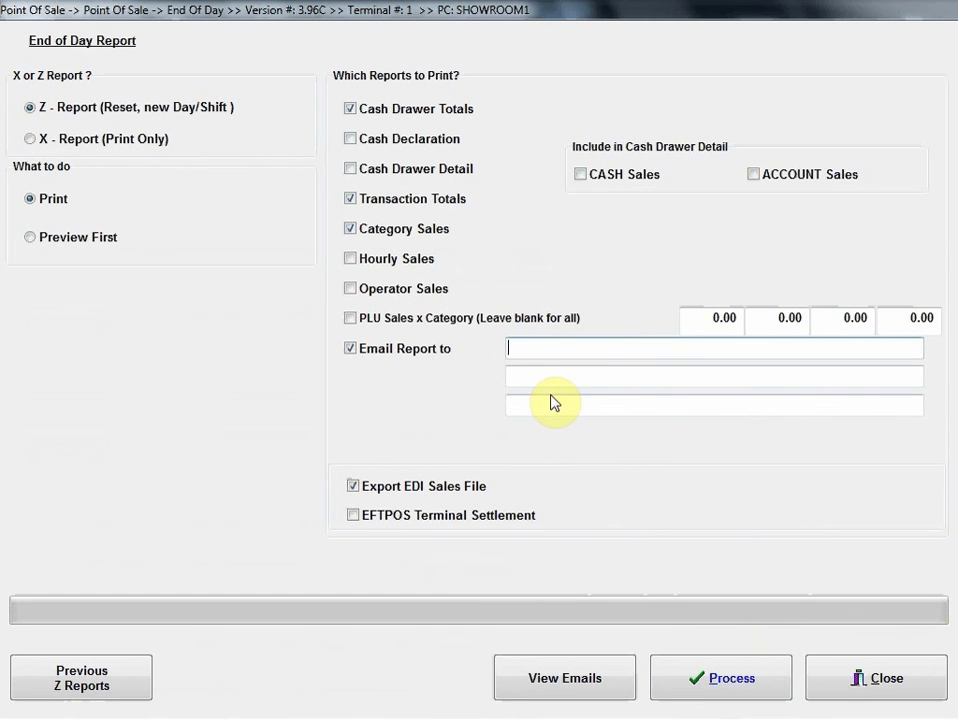
left_click(31, 142)
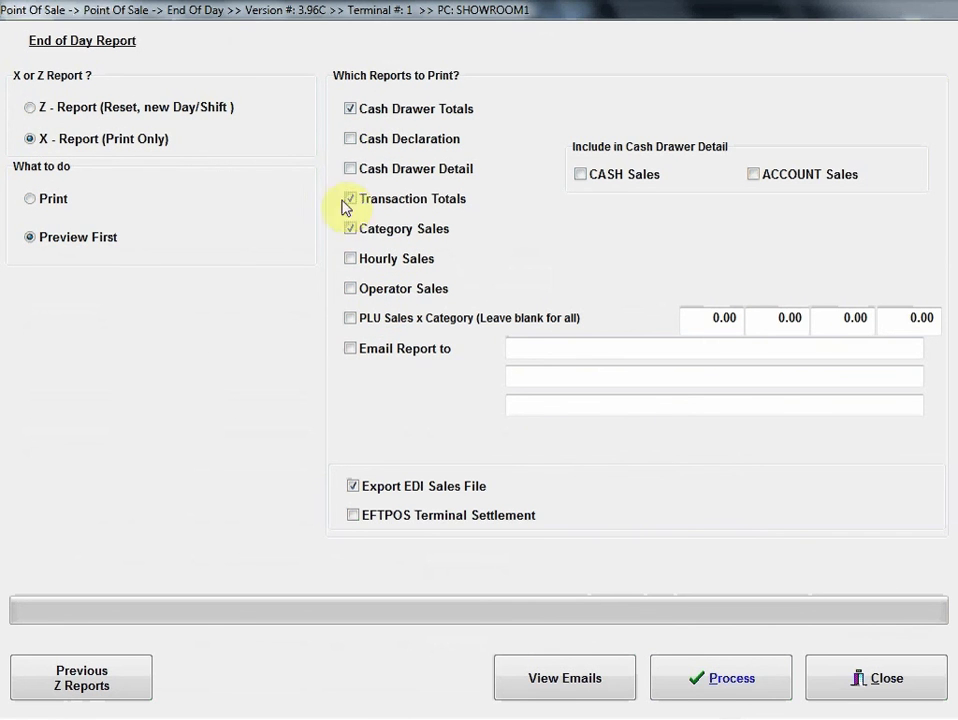
left_click(868, 680)
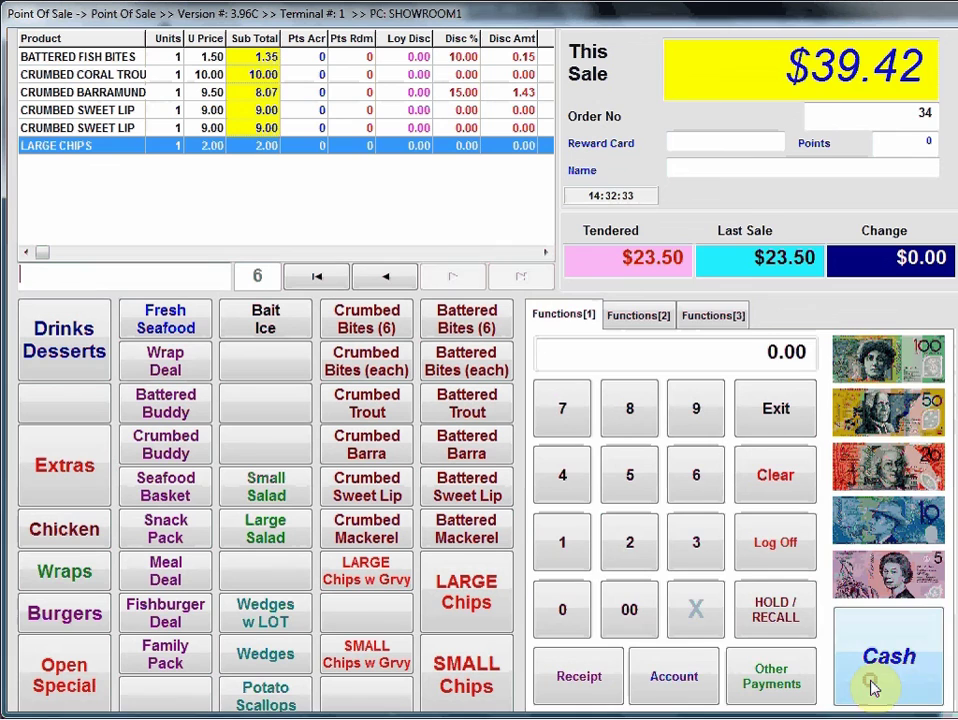
- Examine the electronic journal trail for today and yesterday, including the items of docket 2, and close it
left_click(716, 318)
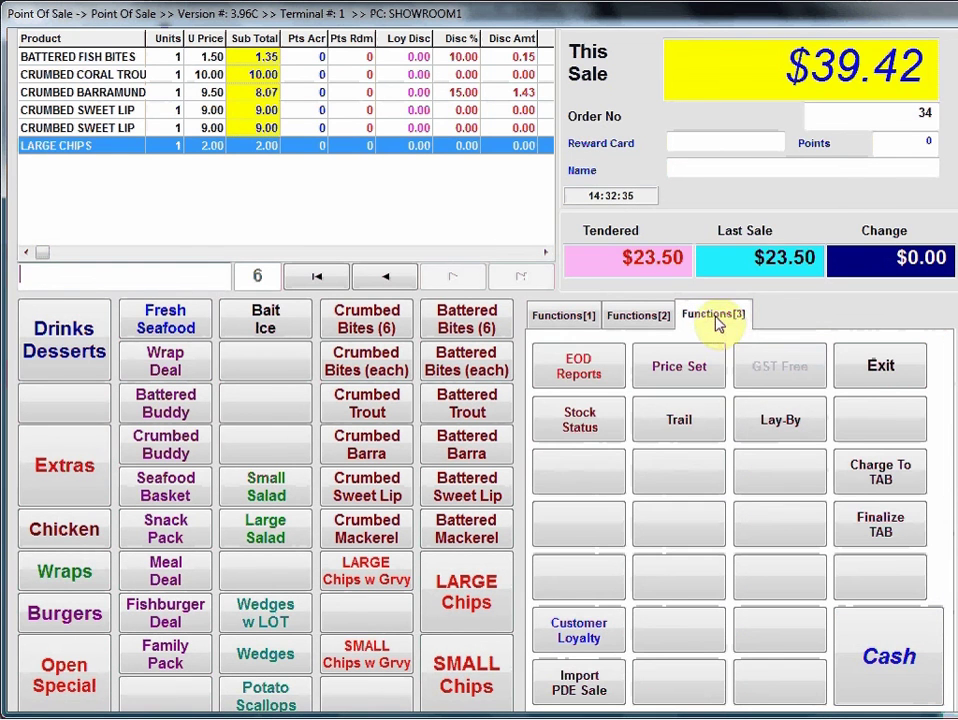
left_click(679, 425)
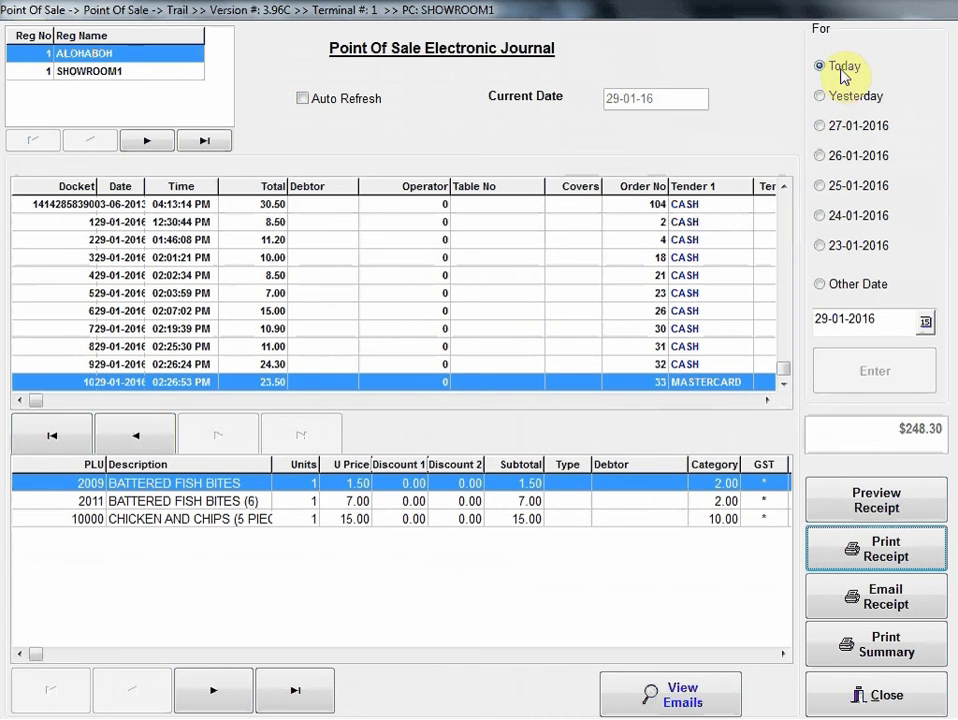
left_click(226, 240)
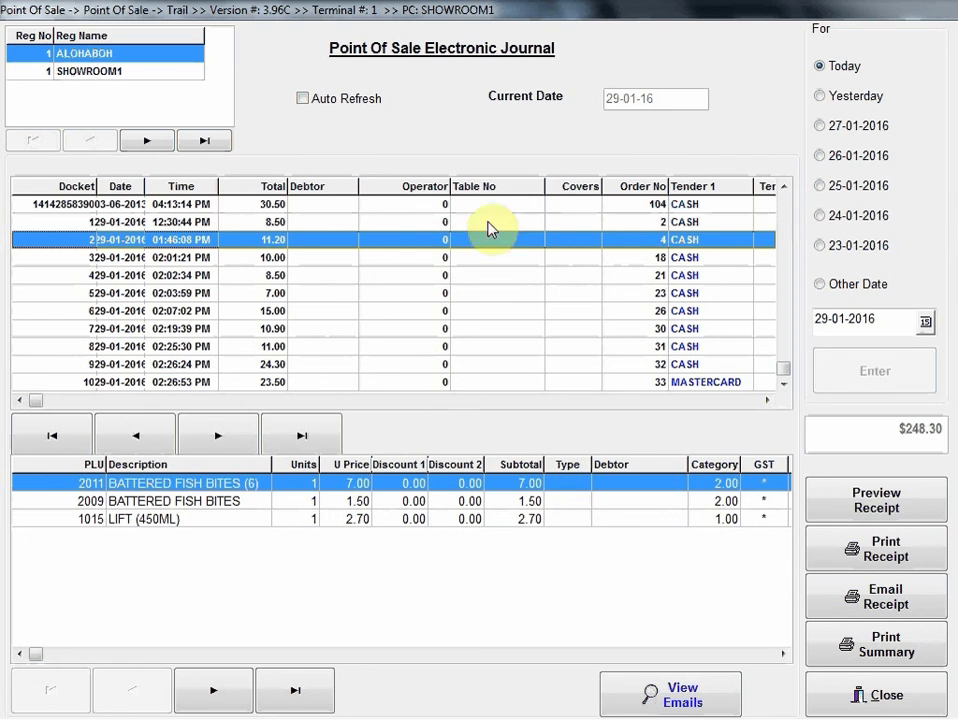
left_click(821, 96)
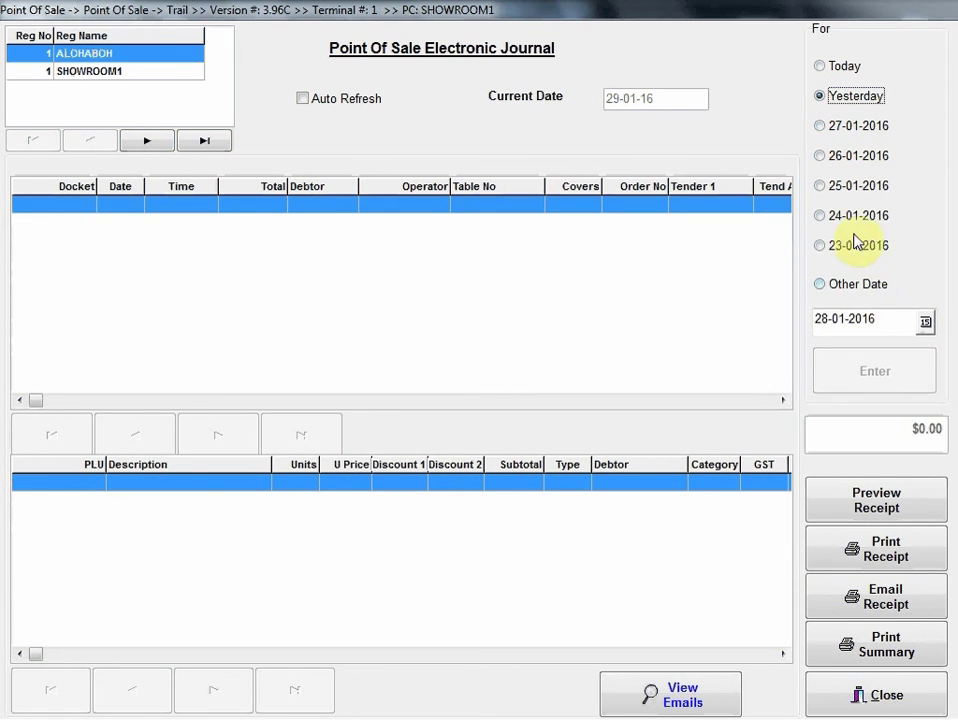
left_click(823, 65)
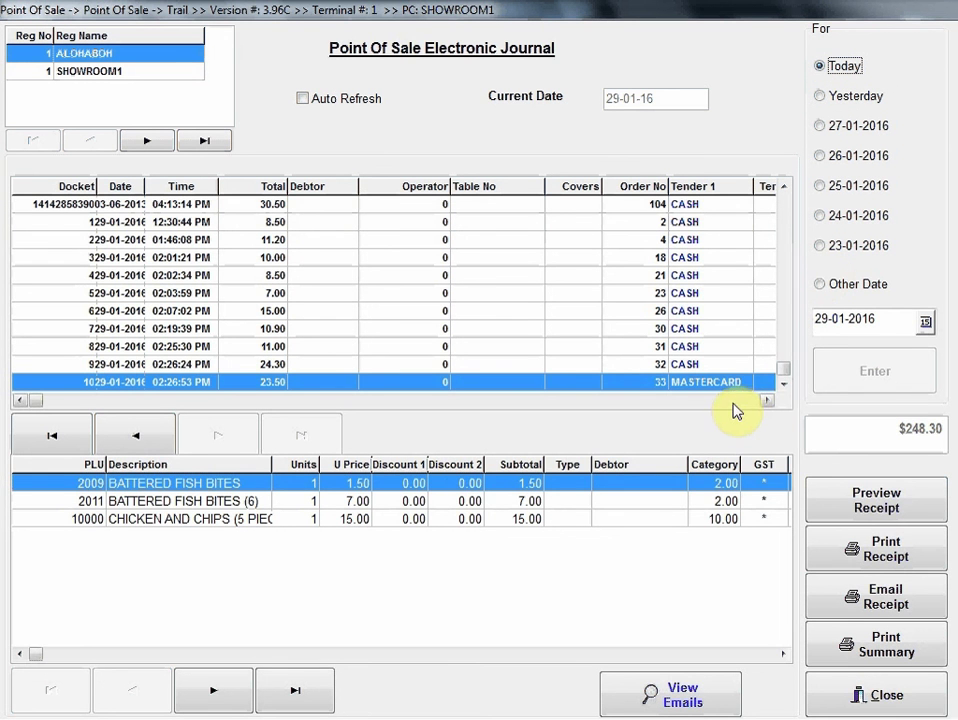
left_click(880, 700)
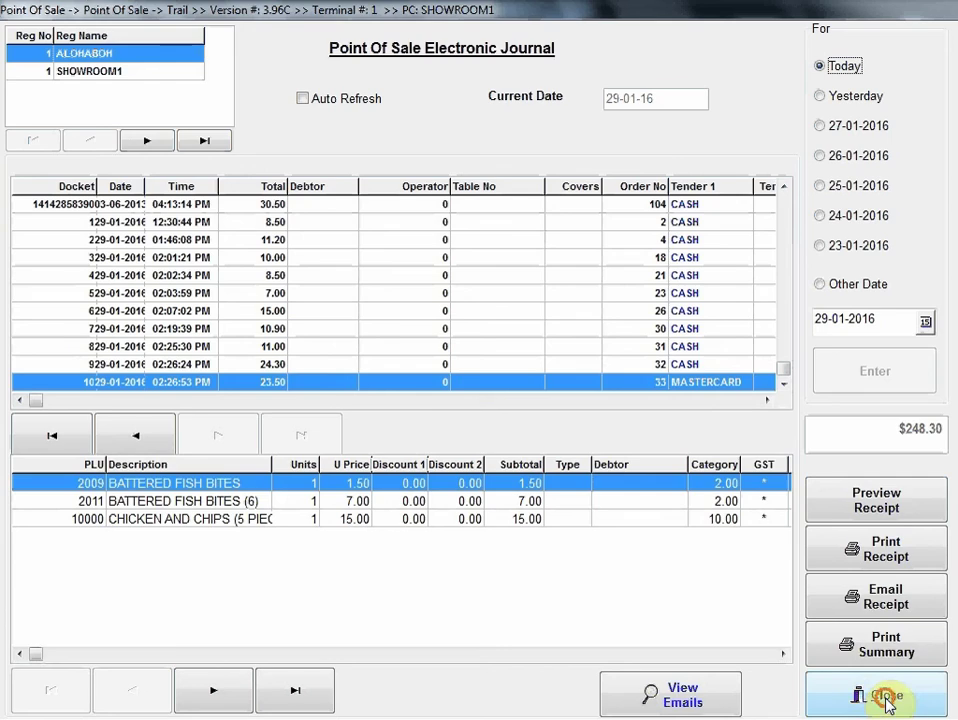
left_click(712, 318)
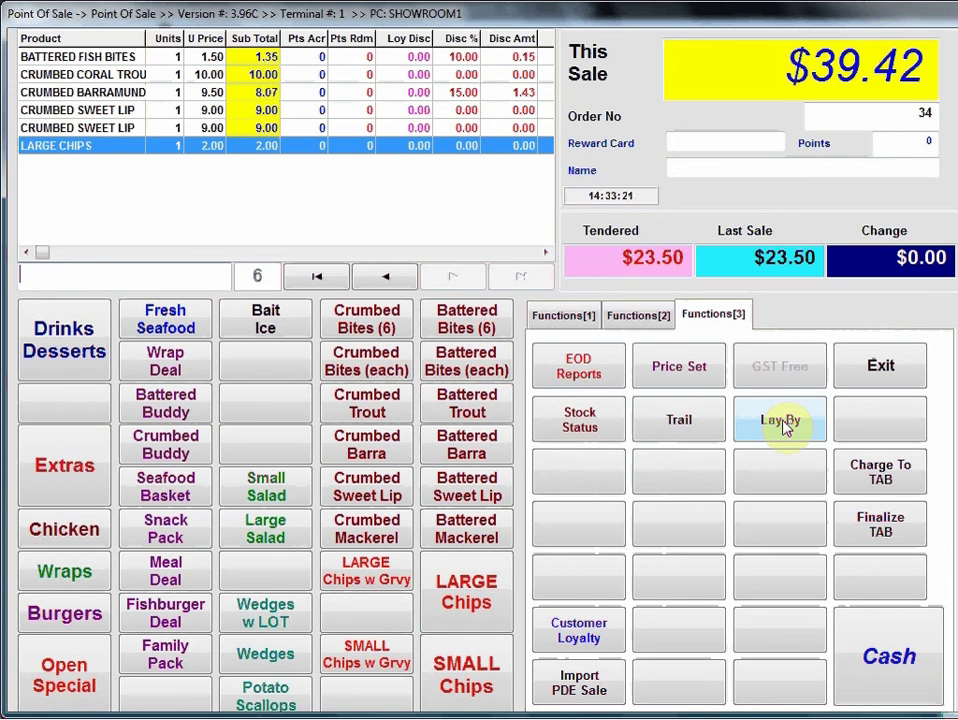
left_click(582, 424)
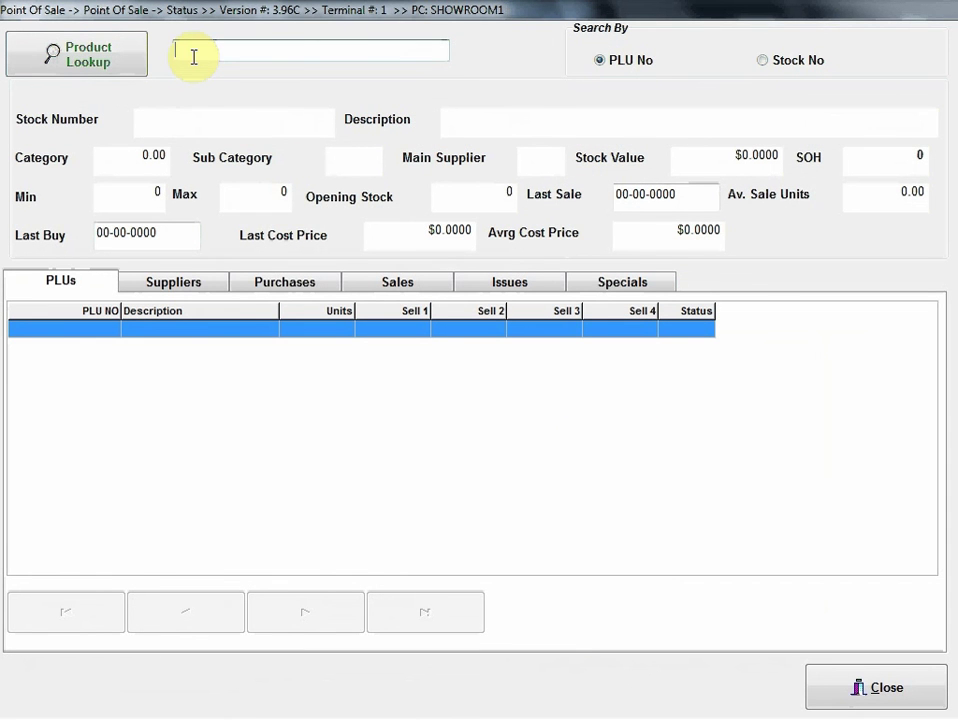
type("4974052811821")
key("Return")
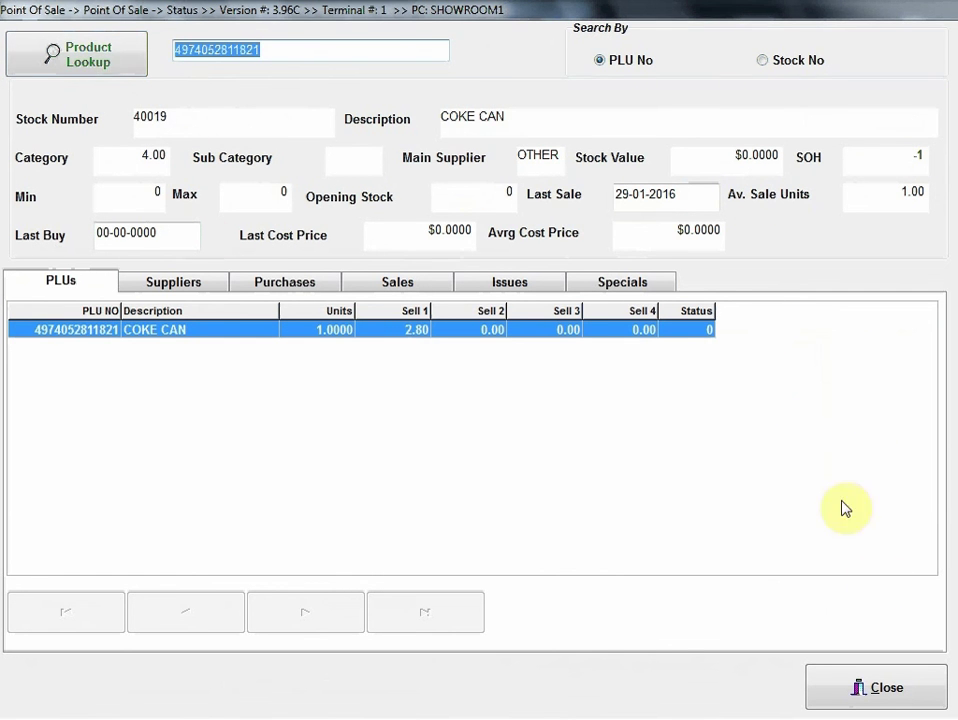
left_click(905, 690)
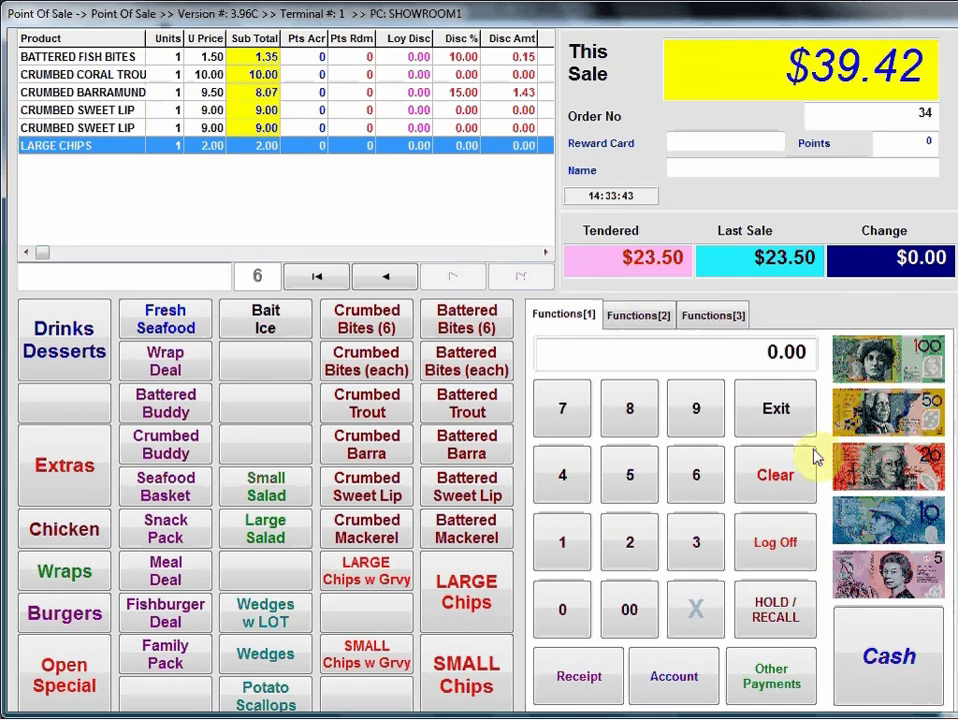
left_click(660, 316)
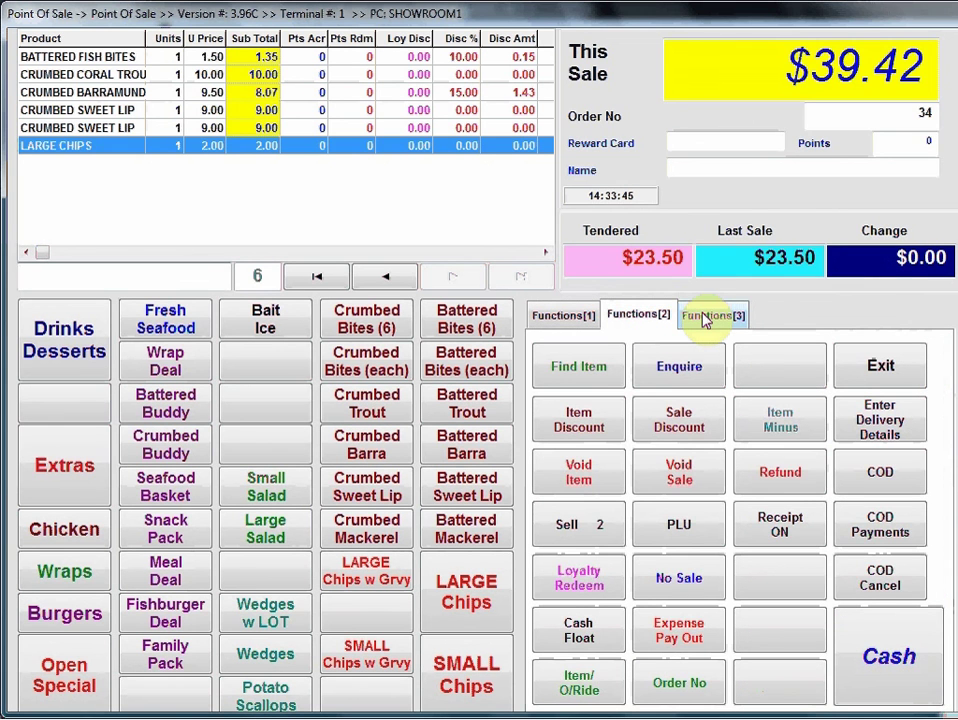
left_click(706, 318)
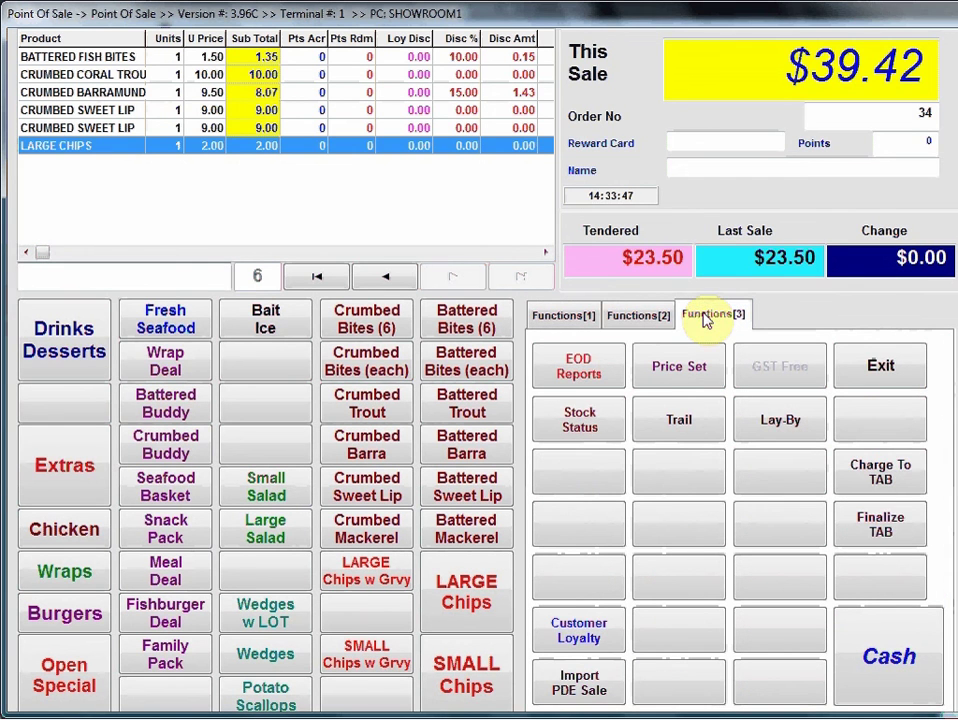
left_click(563, 316)
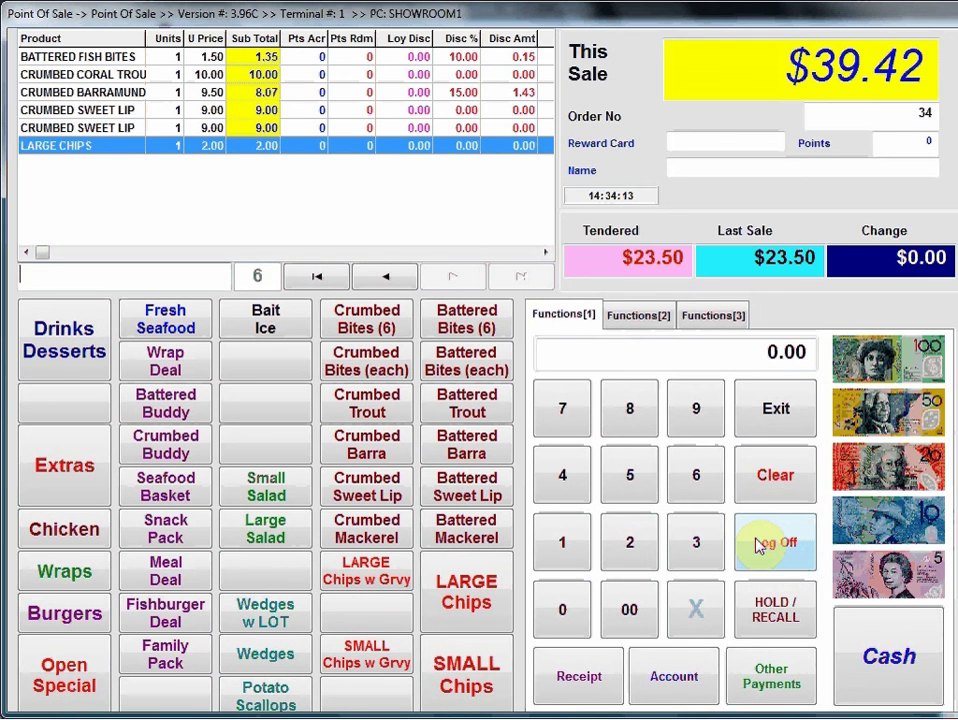
left_click(638, 315)
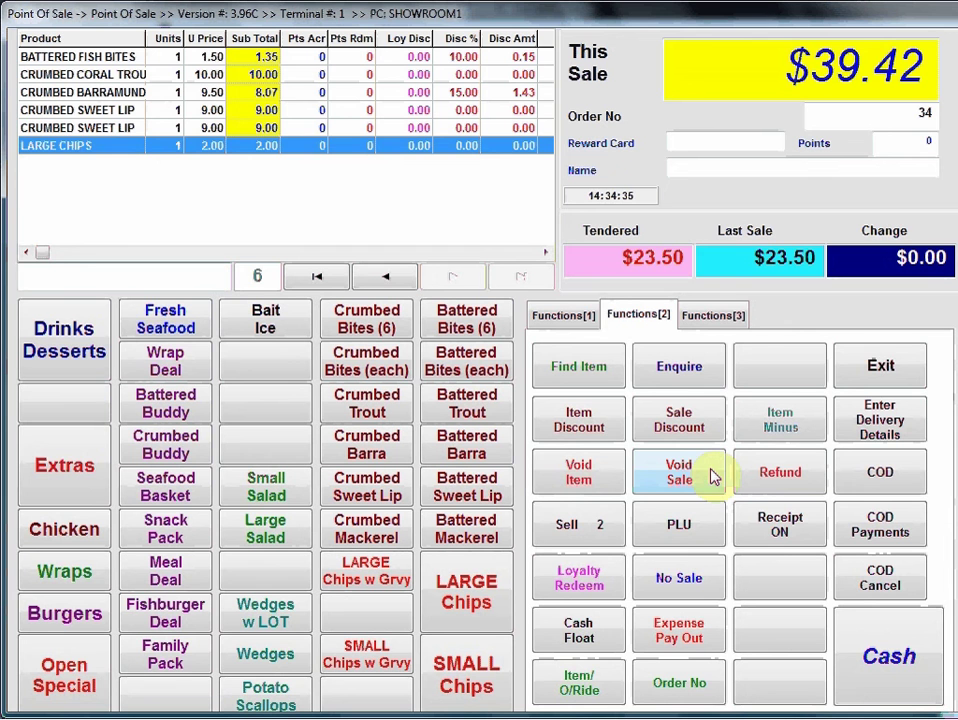
- Finalize the current six-item sale as a cash payment for the full amount and dismiss the change summary
left_click(570, 318)
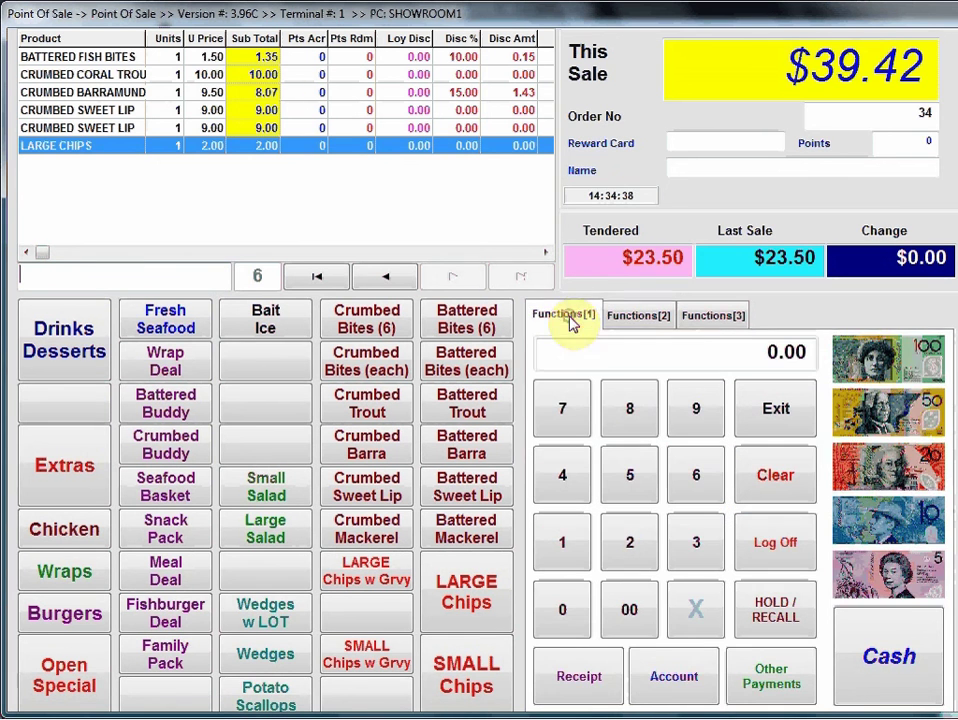
left_click(905, 660)
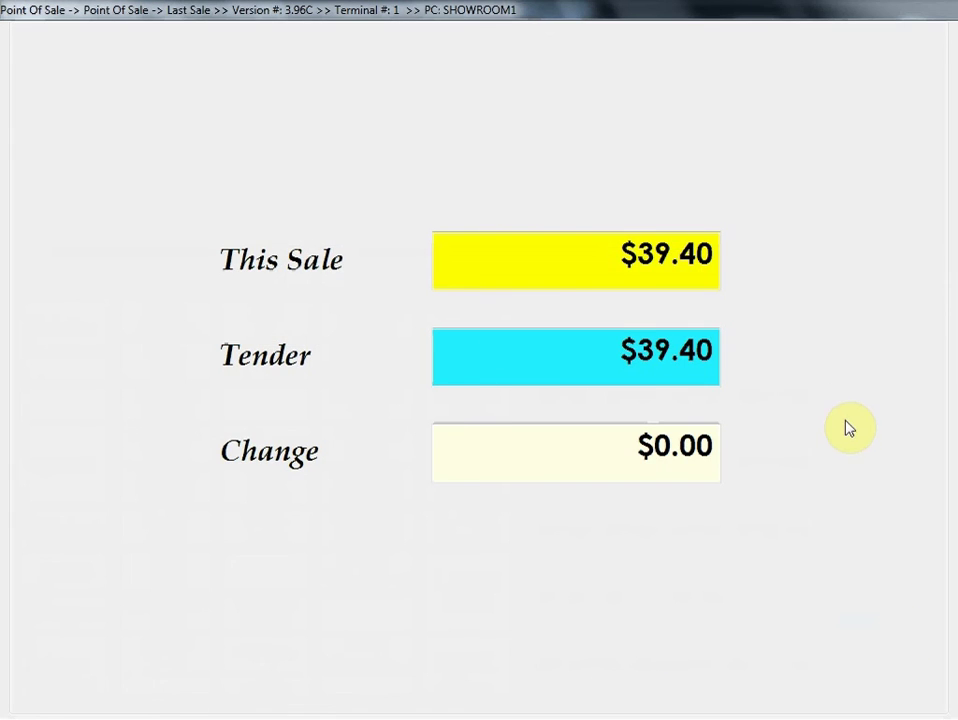
left_click(727, 473)
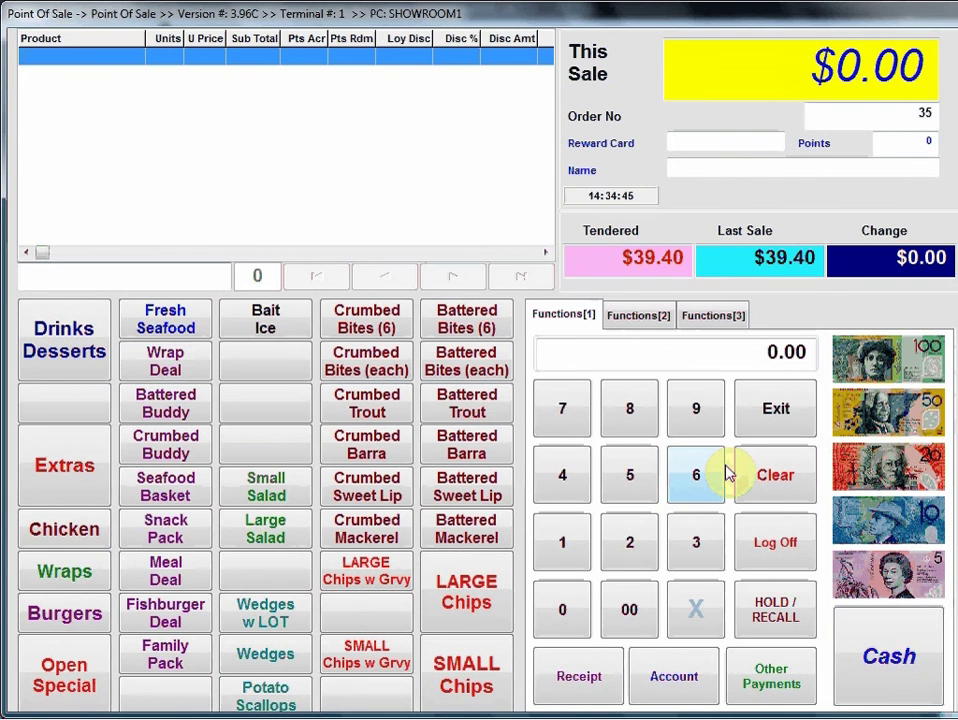